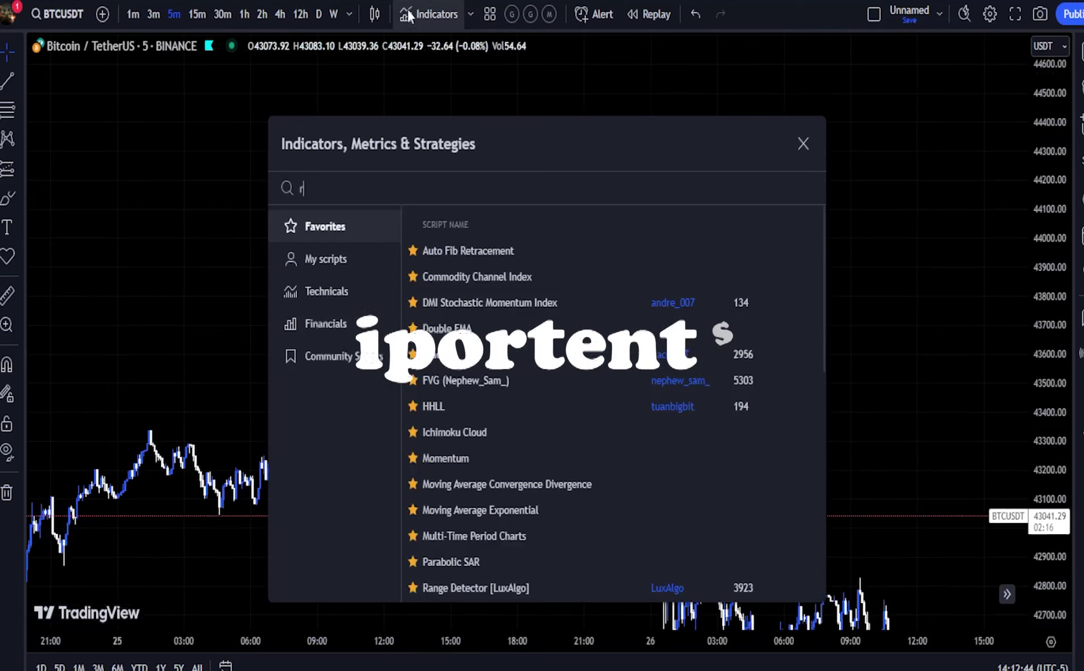
- Add the Stochastic RSI and Moving Average Convergence Divergence indicators to the BTCUSDT chart
{"action": "left_click", "coordinate": [470, 276]}
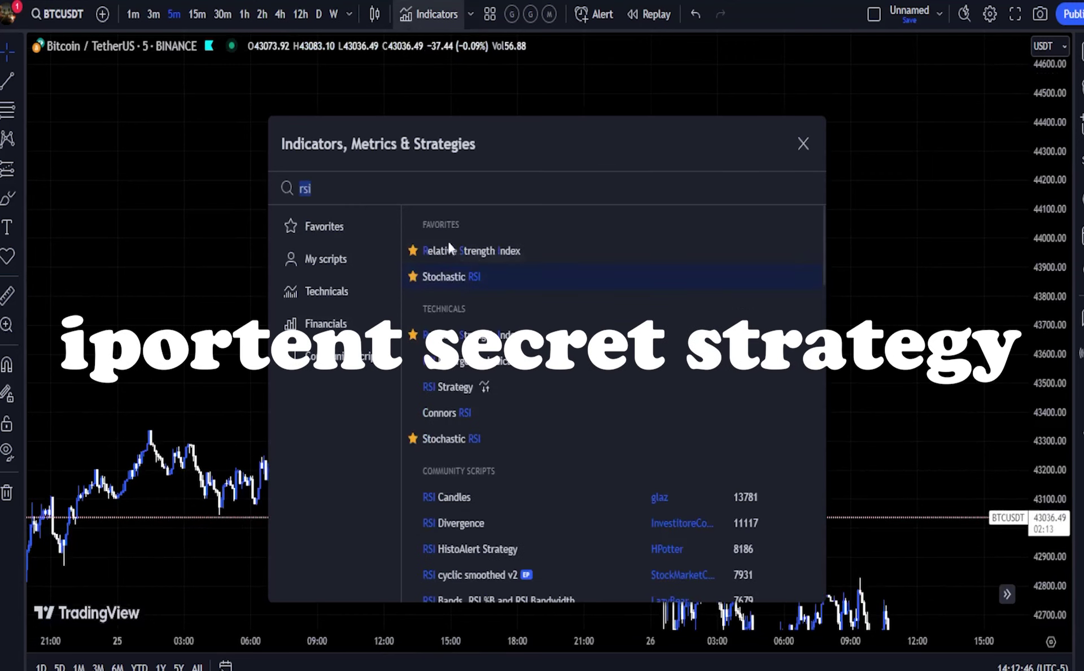
{"action": "type", "text": "macd"}
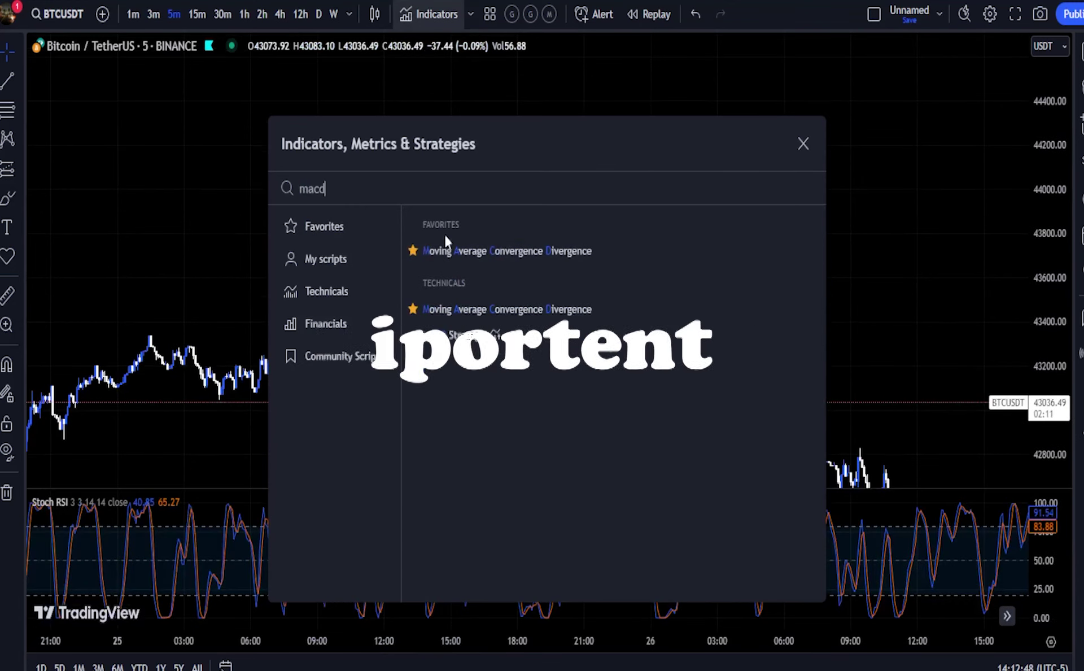
{"action": "left_click", "coordinate": [459, 249]}
{"action": "left_click", "coordinate": [802, 144]}
- Enlarge the price pane and stretch the price scale to frame the candles along the descending trendline
{"action": "scroll", "coordinate": [794, 162], "scroll_direction": "up", "scroll_amount": 3}
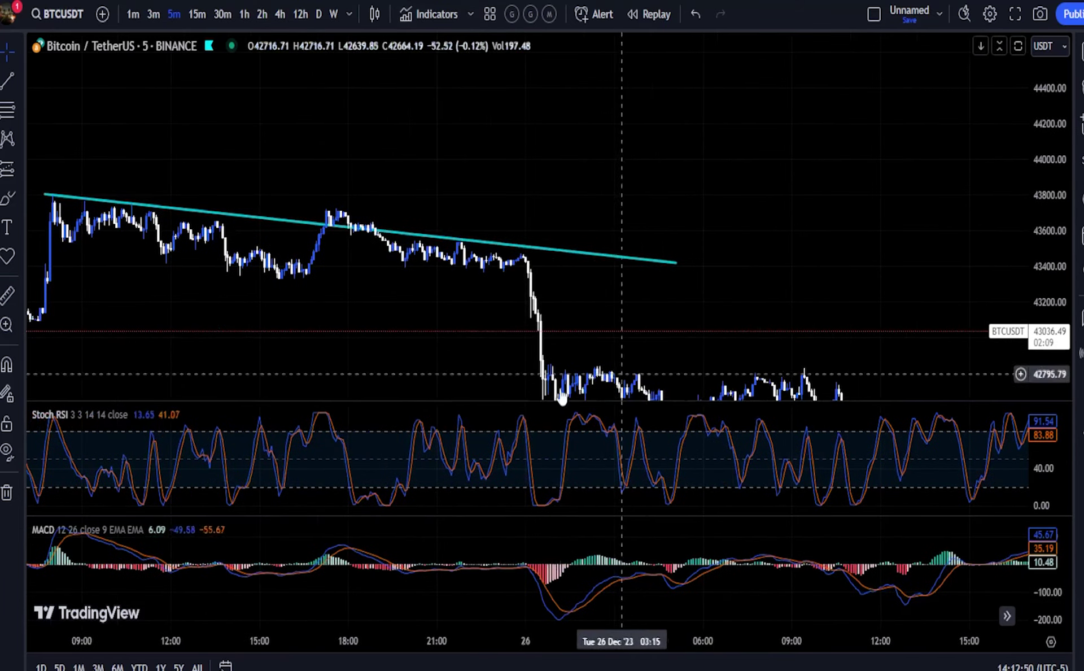
{"action": "left_click_drag", "start_coordinate": [508, 400], "coordinate": [513, 427]}
{"action": "left_click_drag", "start_coordinate": [491, 210], "coordinate": [655, 216]}
{"action": "scroll", "coordinate": [644, 216], "scroll_direction": "up", "scroll_amount": 1}
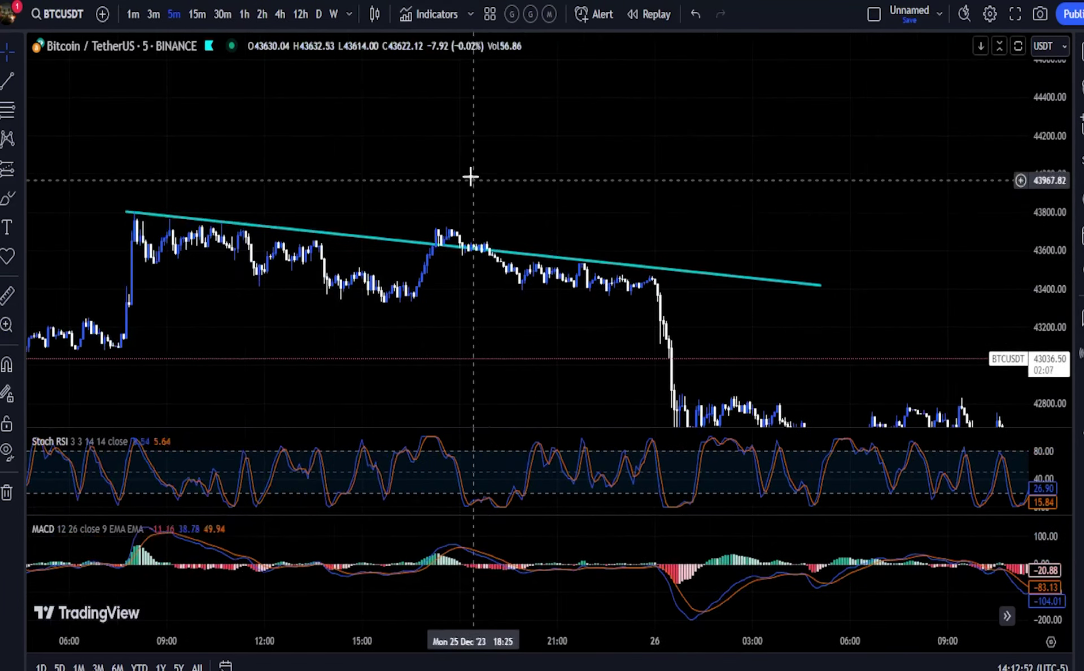
{"action": "left_click_drag", "start_coordinate": [469, 176], "coordinate": [749, 165]}
{"action": "scroll", "coordinate": [790, 198], "scroll_direction": "down", "scroll_amount": 1}
{"action": "left_click_drag", "start_coordinate": [1056, 307], "coordinate": [1056, 169]}
{"action": "scroll", "coordinate": [772, 330], "scroll_direction": "up", "scroll_amount": 2}
{"action": "left_click_drag", "start_coordinate": [771, 331], "coordinate": [699, 306]}
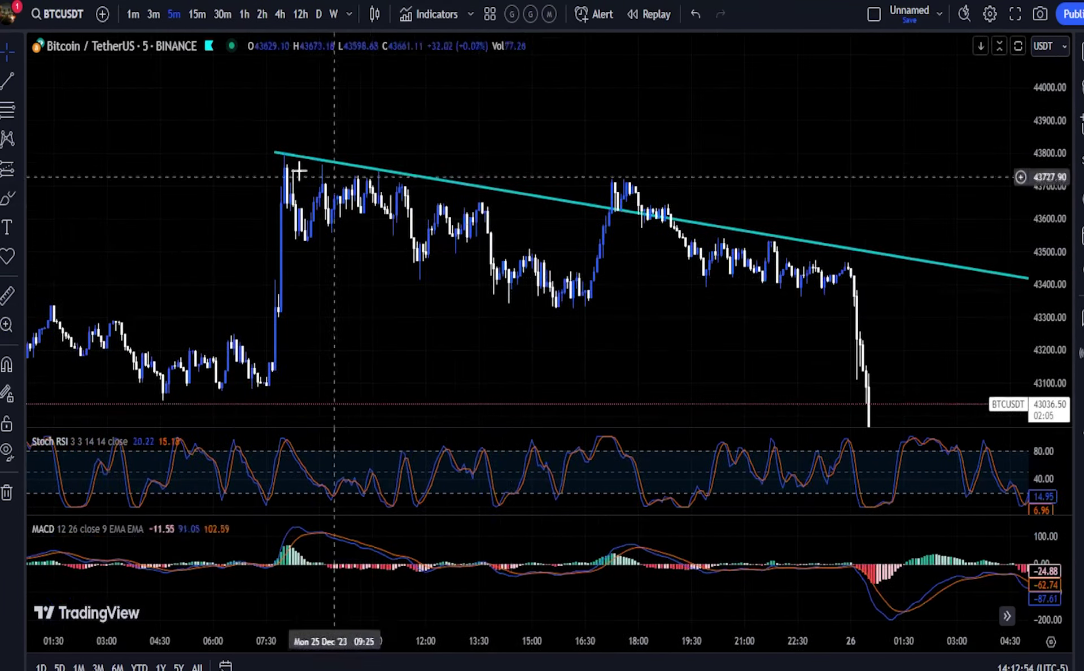
- Mark the three successive lower highs and three lower lows beneath the trendline with short horizontal Brush strokes
{"action": "left_click", "coordinate": [11, 201]}
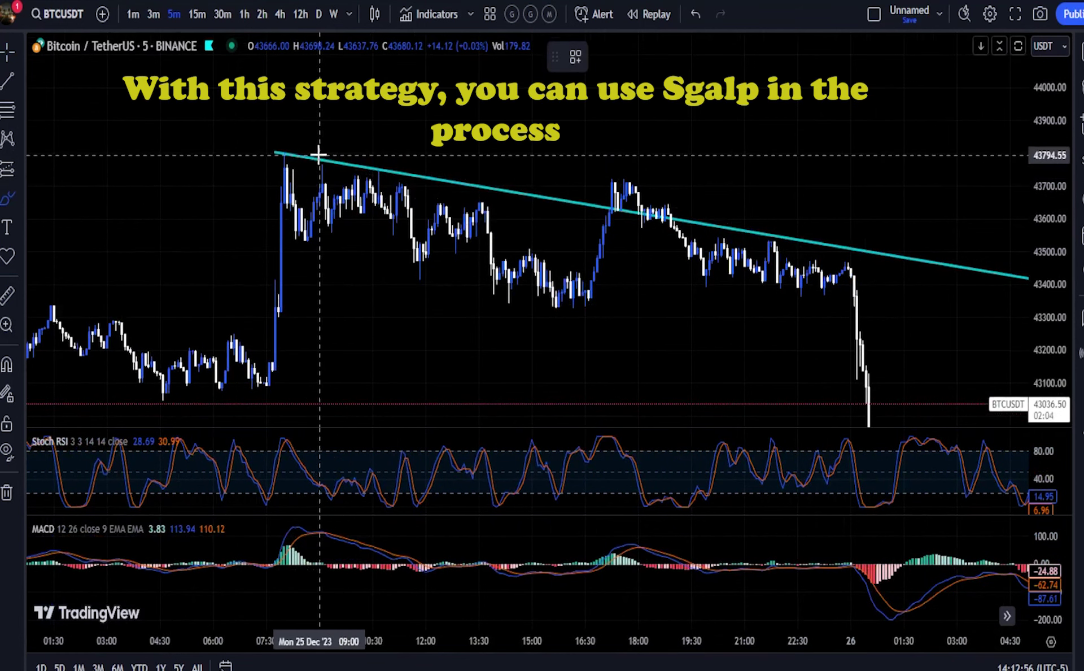
{"action": "left_click_drag", "start_coordinate": [314, 154], "coordinate": [266, 153]}
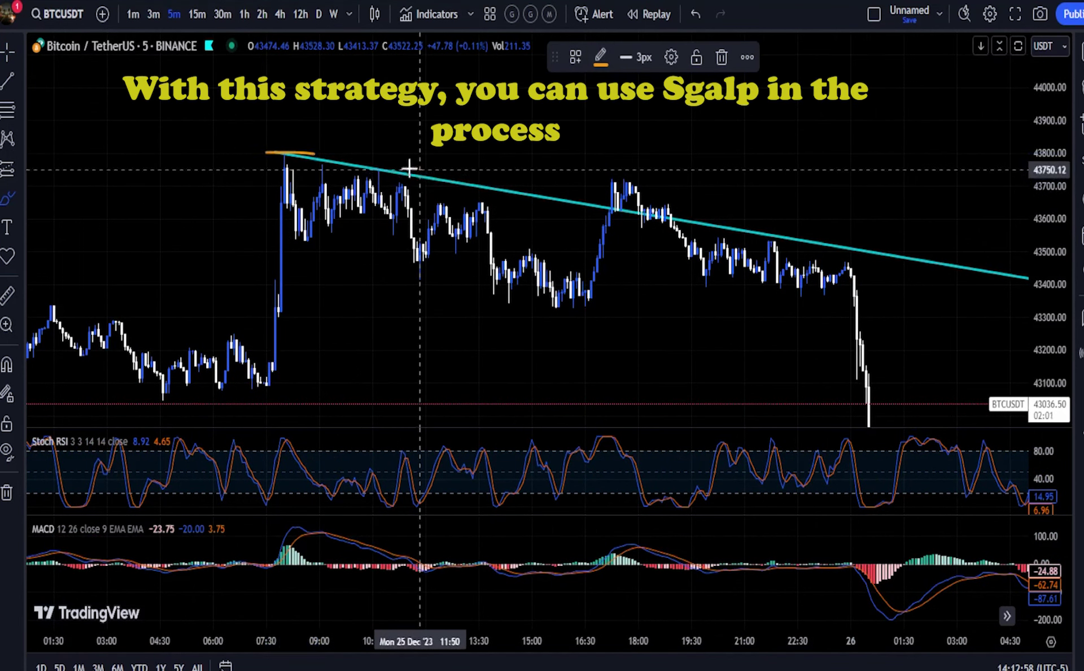
{"action": "left_click_drag", "start_coordinate": [417, 168], "coordinate": [325, 168]}
{"action": "left_click_drag", "start_coordinate": [502, 200], "coordinate": [434, 201]}
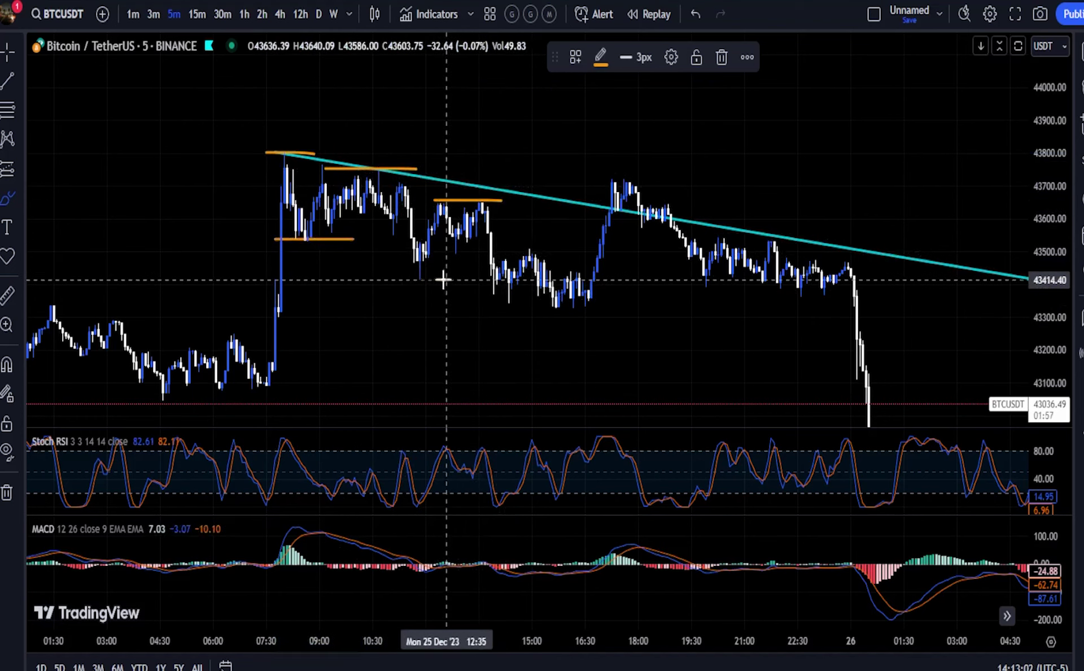
{"action": "left_click_drag", "start_coordinate": [443, 279], "coordinate": [378, 279]}
{"action": "left_click_drag", "start_coordinate": [576, 313], "coordinate": [490, 313]}
{"action": "mouse_move", "coordinate": [291, 133]}
{"action": "left_mouse_down"}
{"action": "mouse_move", "coordinate": [600, 249]}
{"action": "mouse_move", "coordinate": [544, 257]}
{"action": "left_mouse_up"}
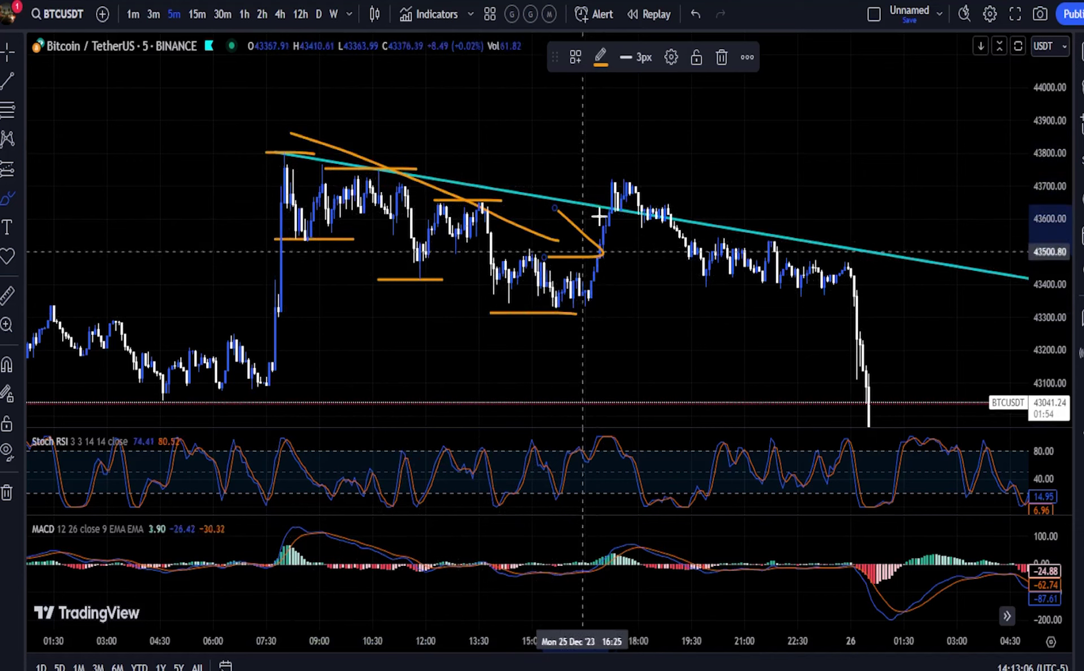
{"action": "left_click", "coordinate": [694, 16]}
{"action": "left_click", "coordinate": [693, 16]}
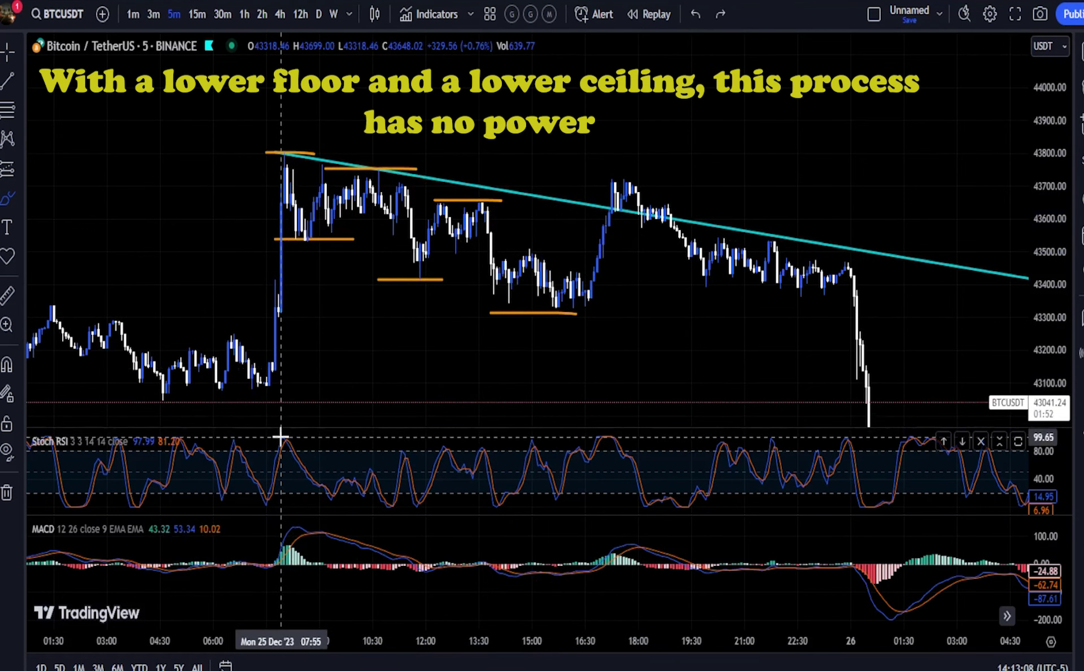
- Circle the corresponding Stoch RSI and MACD peaks with the Brush, and handwrite "3", a check mark and "OK" below the candles
{"action": "left_click_drag", "start_coordinate": [295, 443], "coordinate": [284, 438]}
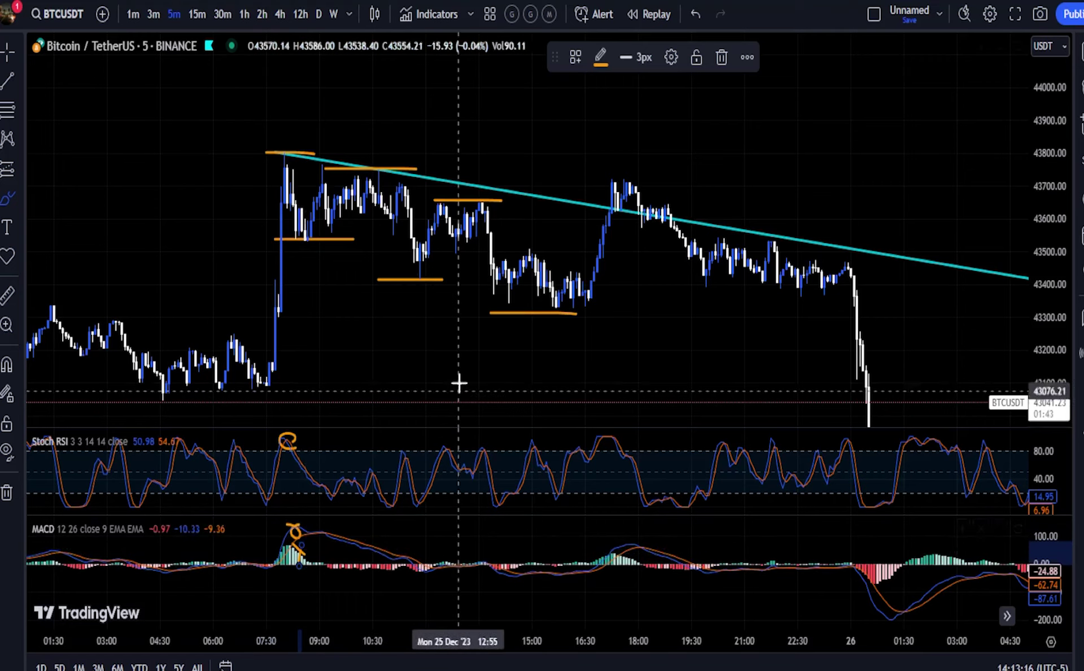
{"action": "scroll", "coordinate": [458, 384], "scroll_direction": "down", "scroll_amount": 2}
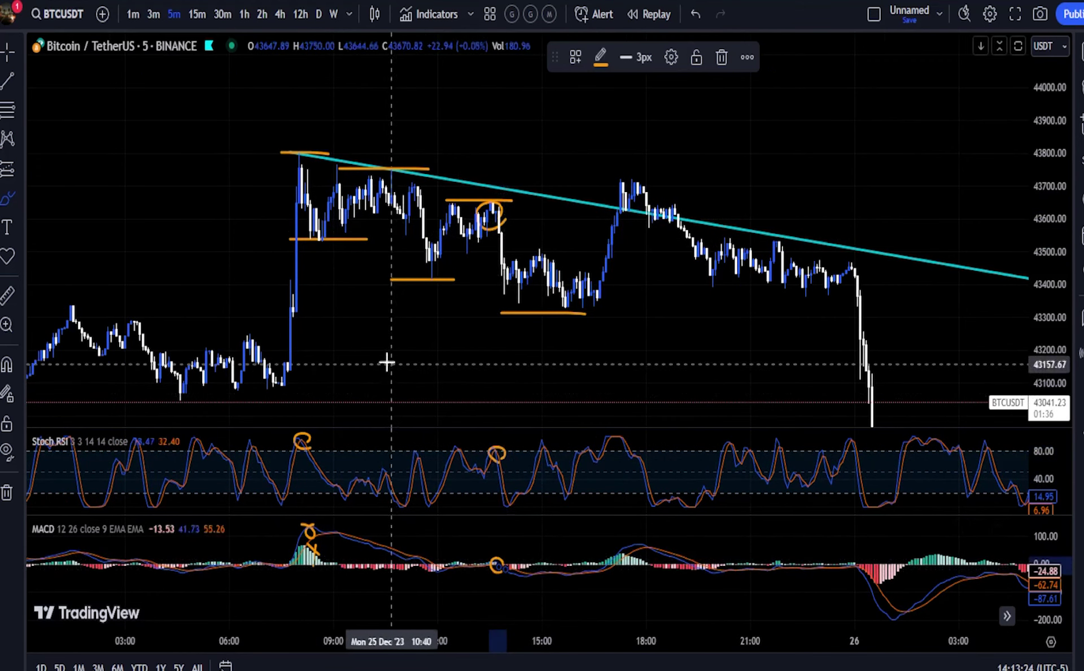
{"action": "left_click_drag", "start_coordinate": [379, 342], "coordinate": [391, 396]}
{"action": "left_click_drag", "start_coordinate": [413, 314], "coordinate": [463, 259]}
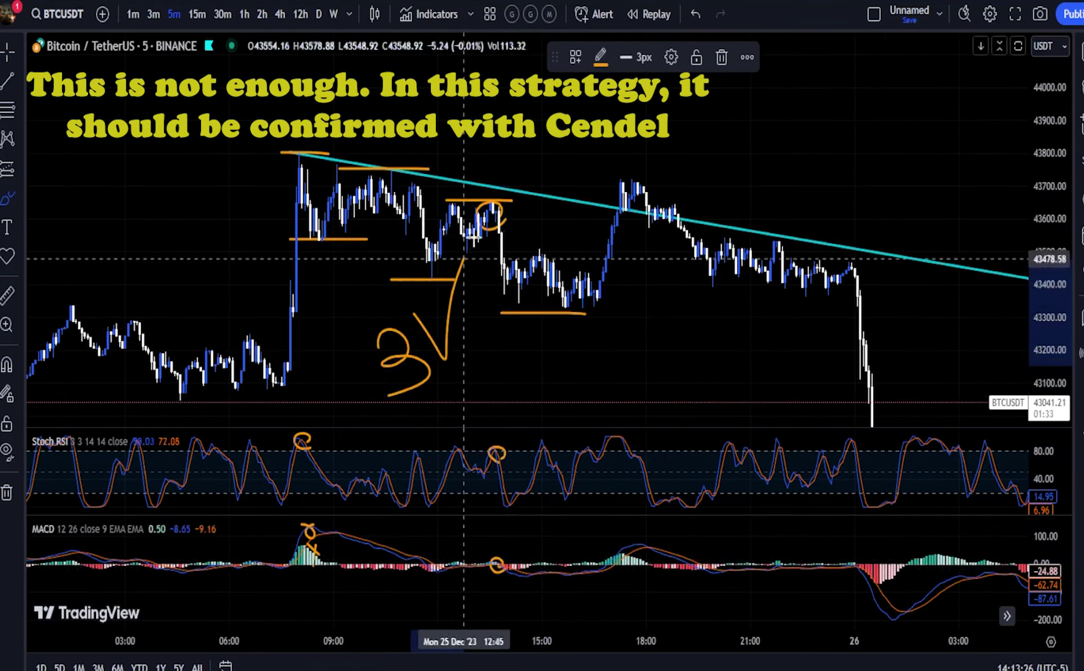
{"action": "left_click_drag", "start_coordinate": [485, 345], "coordinate": [484, 391]}
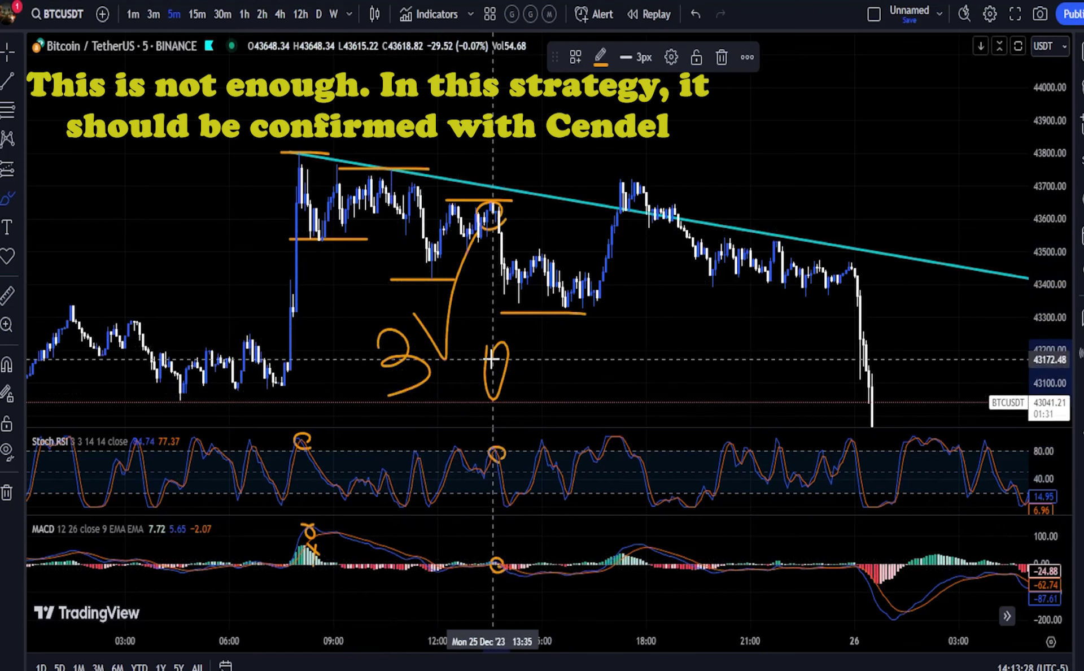
{"action": "left_click_drag", "start_coordinate": [511, 345], "coordinate": [523, 390]}
{"action": "left_click_drag", "start_coordinate": [539, 342], "coordinate": [567, 384]}
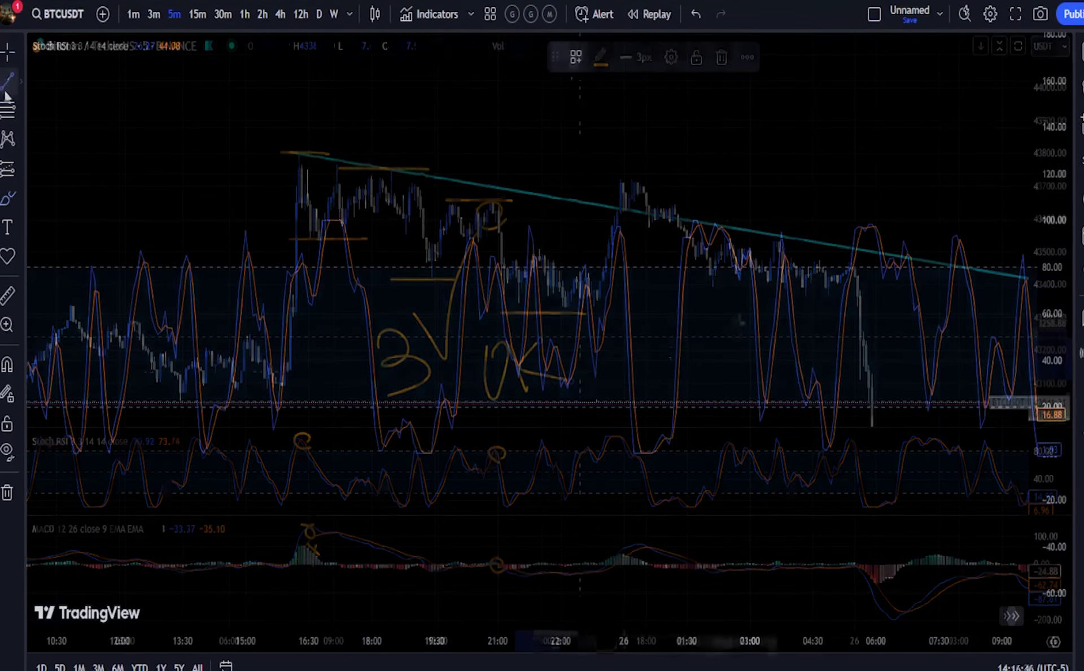
- Place horizontal lines on the Stoch RSI at about 101 and about -1, along its extreme peaks and troughs
{"action": "left_click", "coordinate": [22, 87]}
{"action": "left_click", "coordinate": [81, 267]}
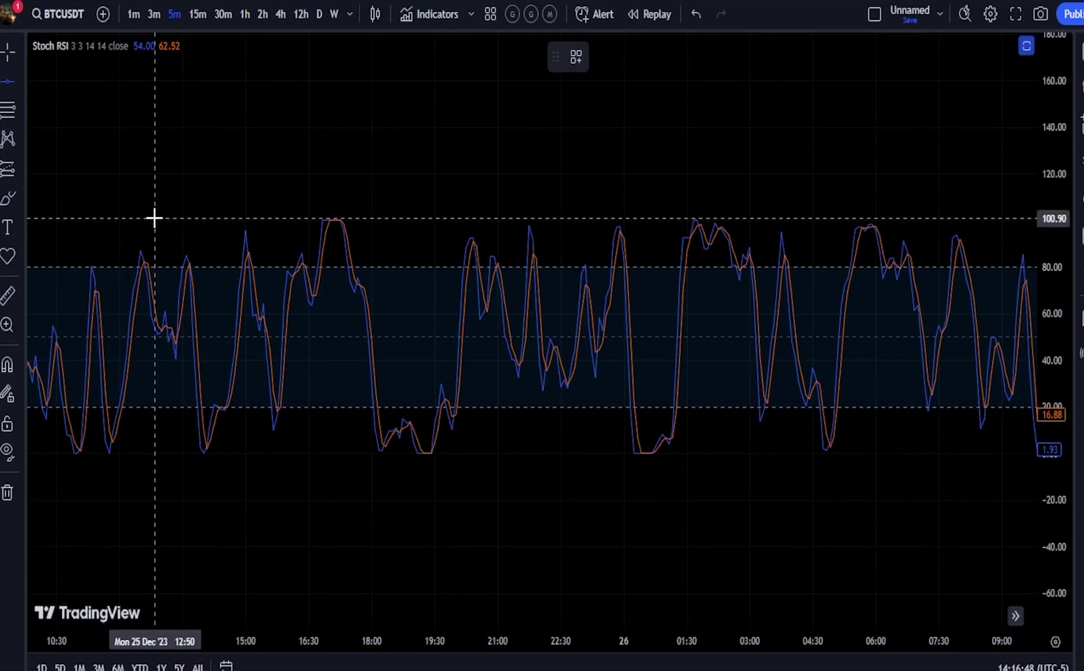
{"action": "left_click", "coordinate": [154, 218]}
{"action": "left_click", "coordinate": [8, 111]}
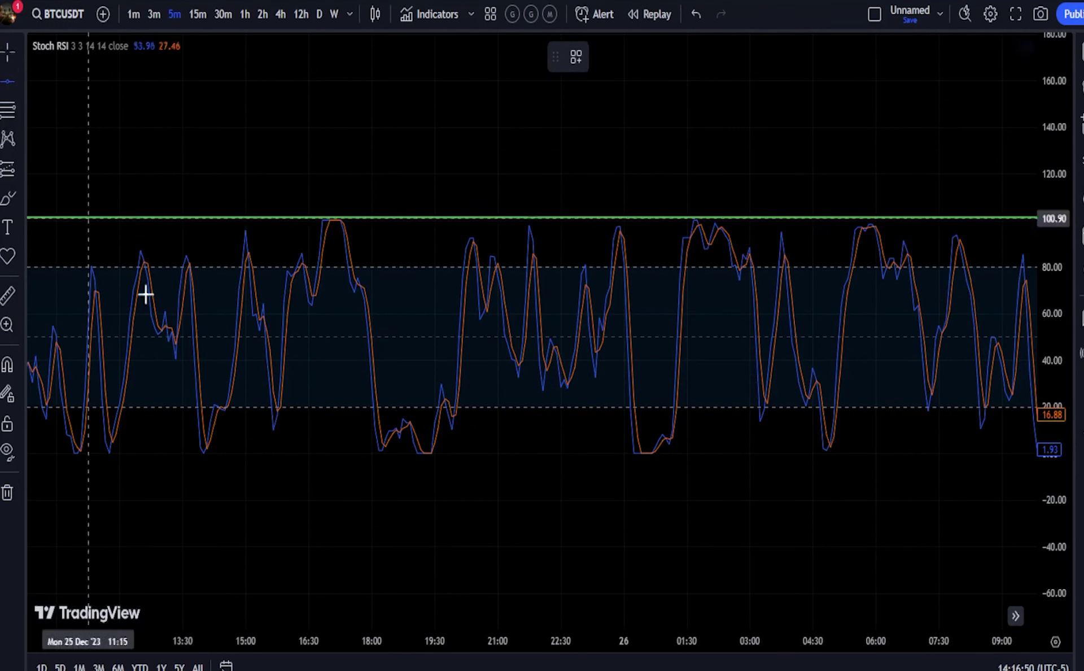
{"action": "left_click", "coordinate": [222, 455]}
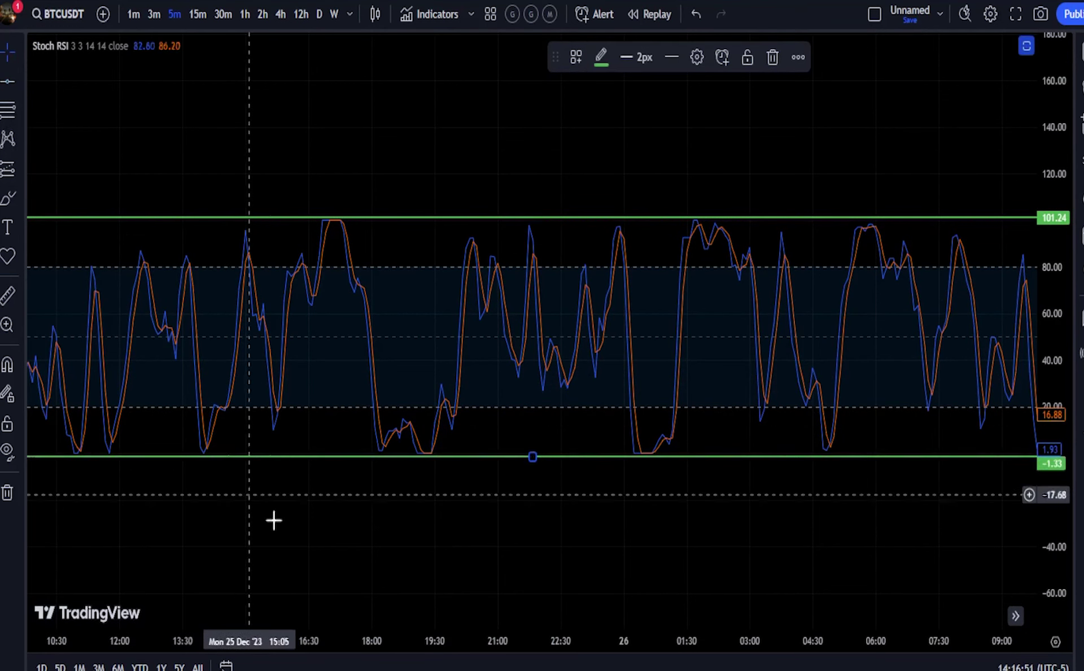
- Sketch Brush annotations beside the Stoch RSI's upper and lower zones, and undo them
{"action": "left_click", "coordinate": [9, 196]}
{"action": "mouse_move", "coordinate": [938, 274]}
{"action": "left_mouse_down"}
{"action": "mouse_move", "coordinate": [937, 244]}
{"action": "mouse_move", "coordinate": [925, 294]}
{"action": "left_mouse_up"}
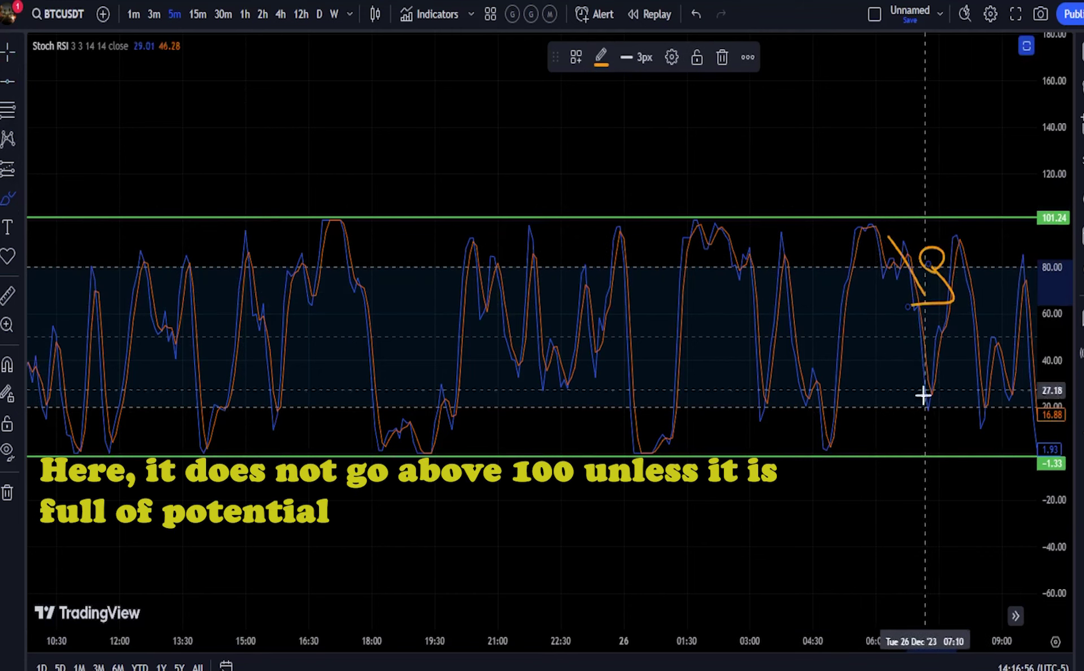
{"action": "left_click_drag", "start_coordinate": [724, 393], "coordinate": [725, 434]}
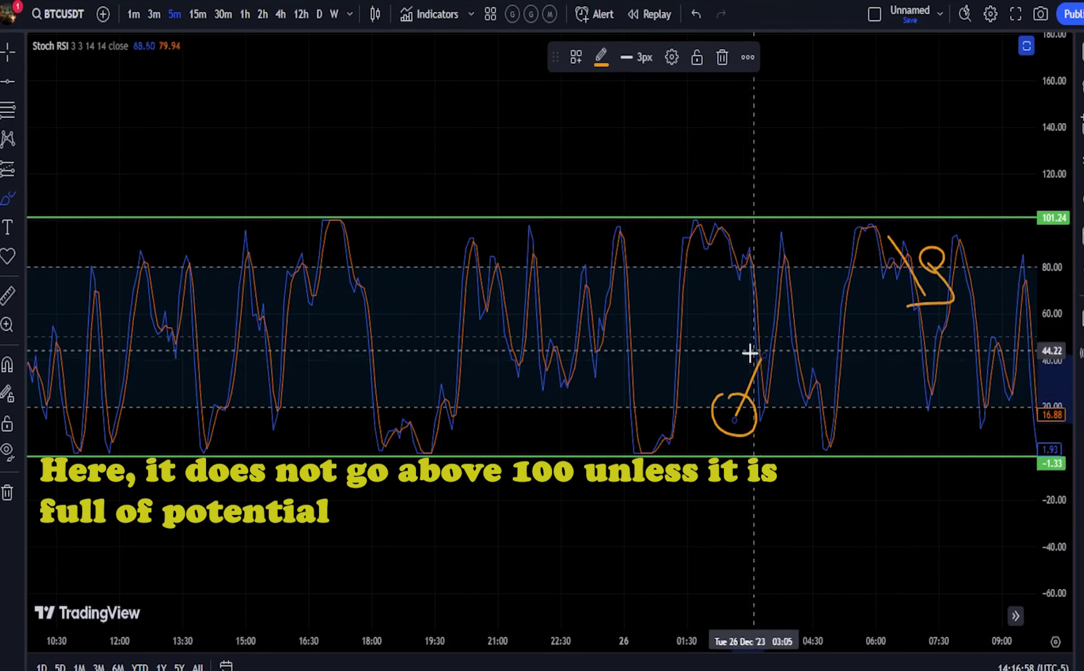
{"action": "left_click_drag", "start_coordinate": [750, 353], "coordinate": [801, 401]}
{"action": "left_click", "coordinate": [695, 14]}
{"action": "left_click", "coordinate": [695, 14]}
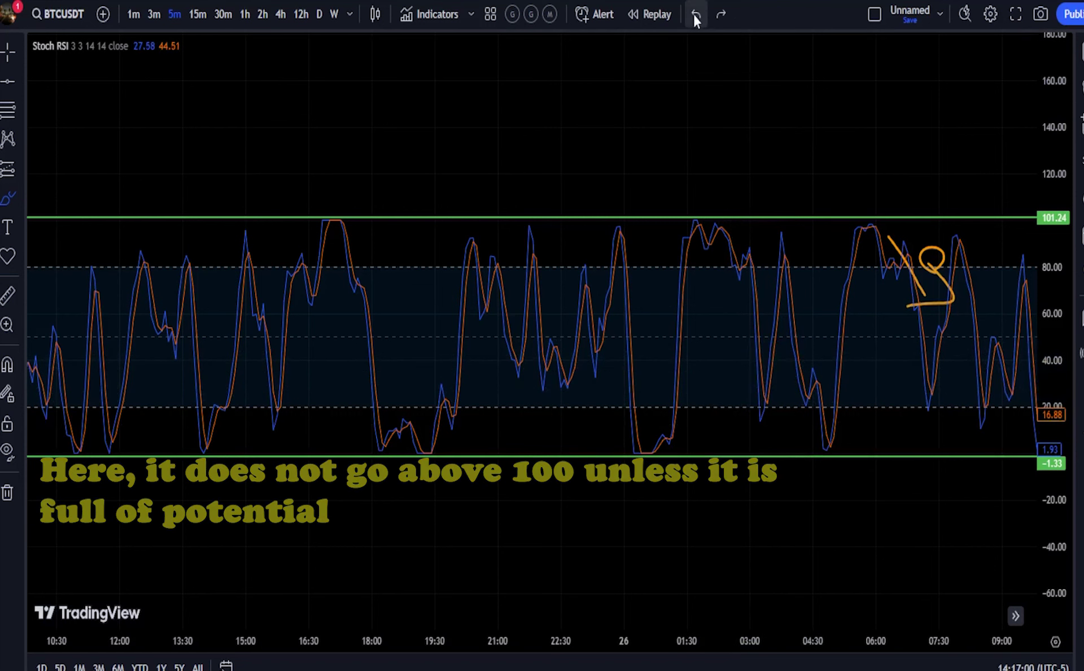
{"action": "left_click", "coordinate": [695, 15]}
{"action": "left_click", "coordinate": [695, 14]}
- Maximize the MACD pane and brush two crossing curves below the histogram, with a circle around their crossing
{"action": "double_click", "coordinate": [341, 128]}
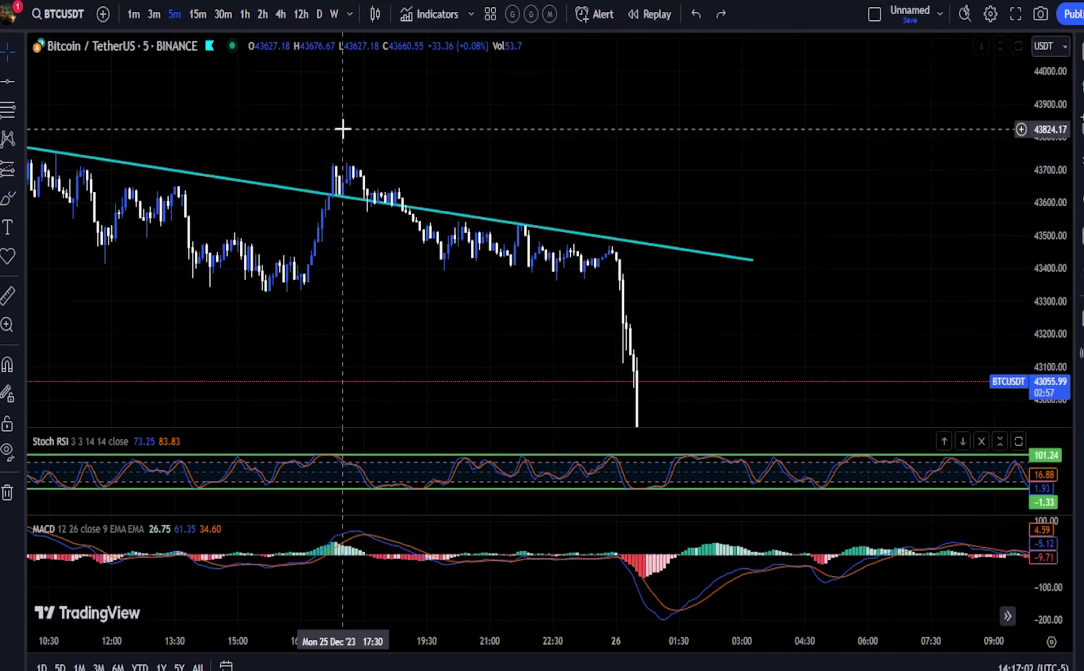
{"action": "double_click", "coordinate": [510, 588]}
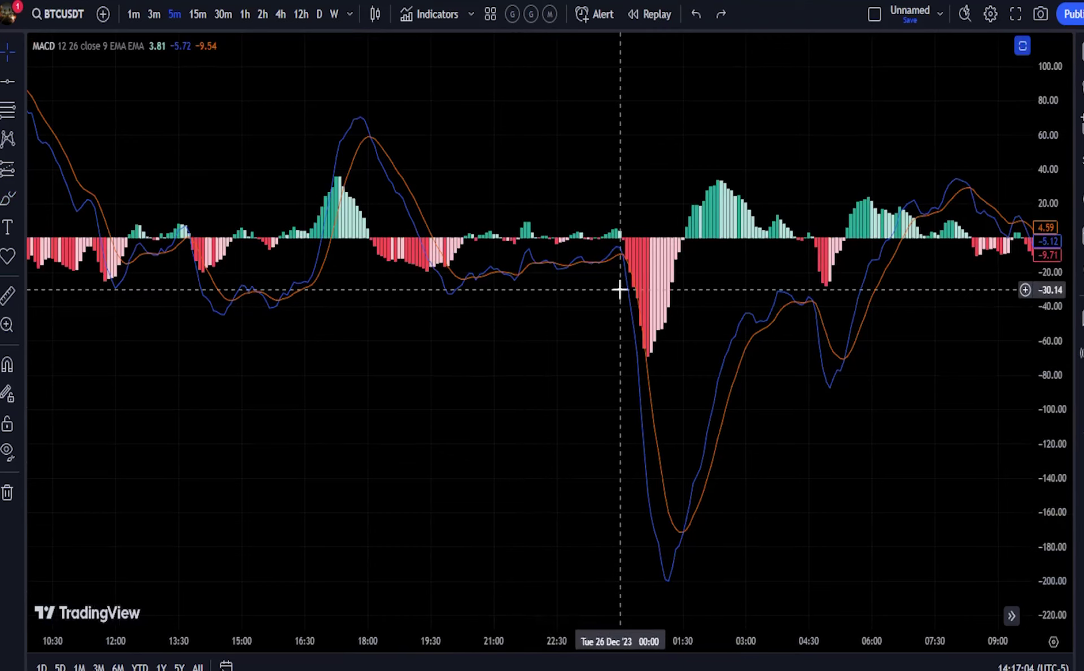
{"action": "scroll", "coordinate": [619, 288], "scroll_direction": "up", "scroll_amount": 1}
{"action": "left_click", "coordinate": [8, 198]}
{"action": "mouse_move", "coordinate": [330, 333]}
{"action": "left_mouse_down"}
{"action": "mouse_move", "coordinate": [438, 361]}
{"action": "mouse_move", "coordinate": [486, 458]}
{"action": "left_mouse_up"}
{"action": "left_click_drag", "start_coordinate": [388, 368], "coordinate": [536, 435]}
{"action": "left_click_drag", "start_coordinate": [454, 292], "coordinate": [475, 379]}
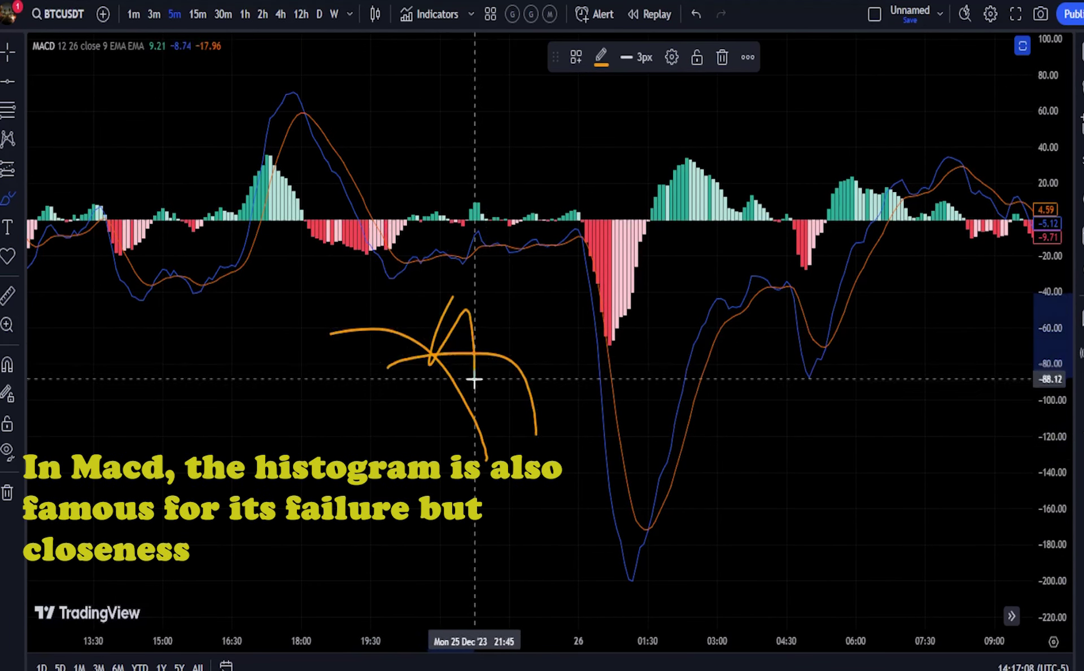
{"action": "left_click_drag", "start_coordinate": [437, 331], "coordinate": [424, 351]}
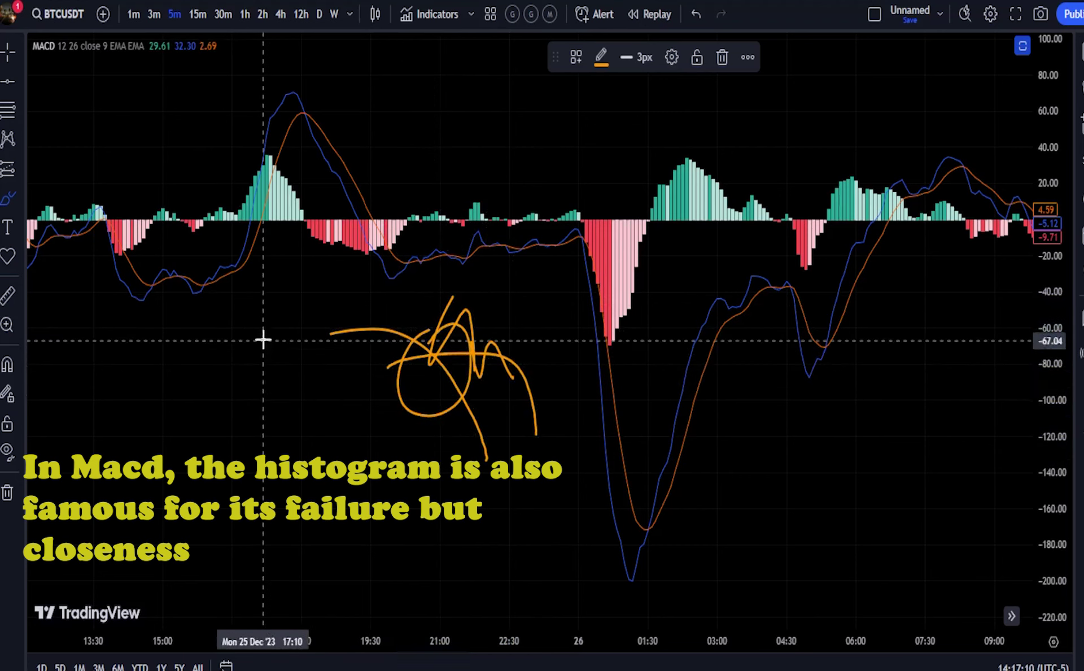
- Handwrite an underlined "STRONG" and the word "DOWN" below the MACD histogram with the Brush
{"action": "left_click_drag", "start_coordinate": [260, 339], "coordinate": [160, 391]}
{"action": "mouse_move", "coordinate": [251, 366]}
{"action": "left_mouse_down"}
{"action": "mouse_move", "coordinate": [299, 370]}
{"action": "mouse_move", "coordinate": [273, 412]}
{"action": "mouse_move", "coordinate": [319, 375]}
{"action": "mouse_move", "coordinate": [344, 427]}
{"action": "left_mouse_up"}
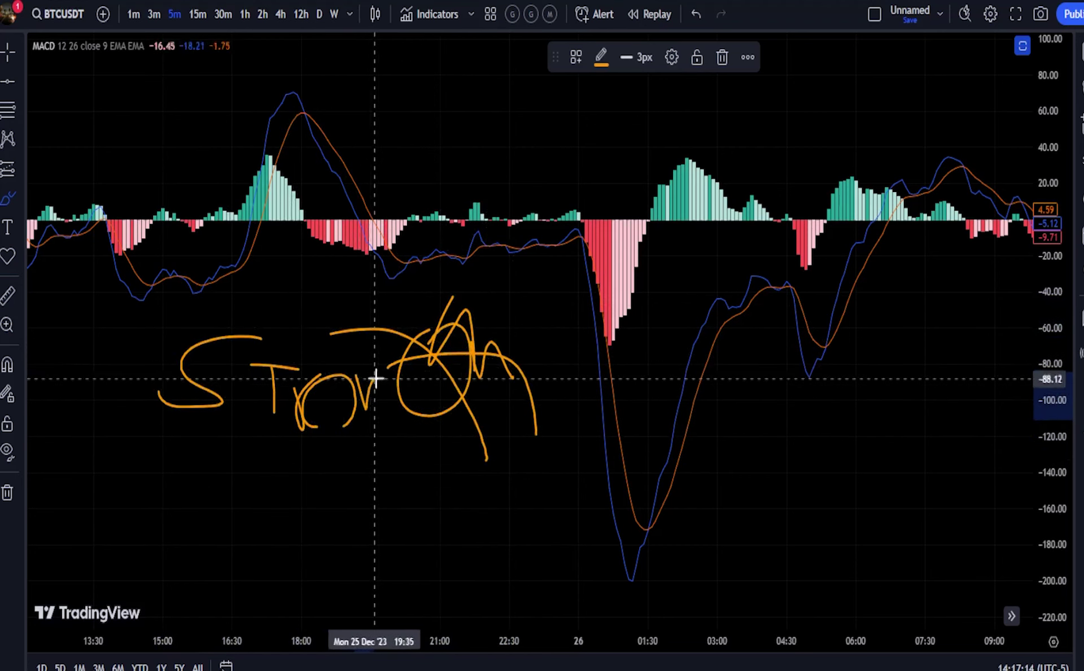
{"action": "left_click_drag", "start_coordinate": [432, 427], "coordinate": [303, 450]}
{"action": "left_click_drag", "start_coordinate": [204, 479], "coordinate": [228, 562]}
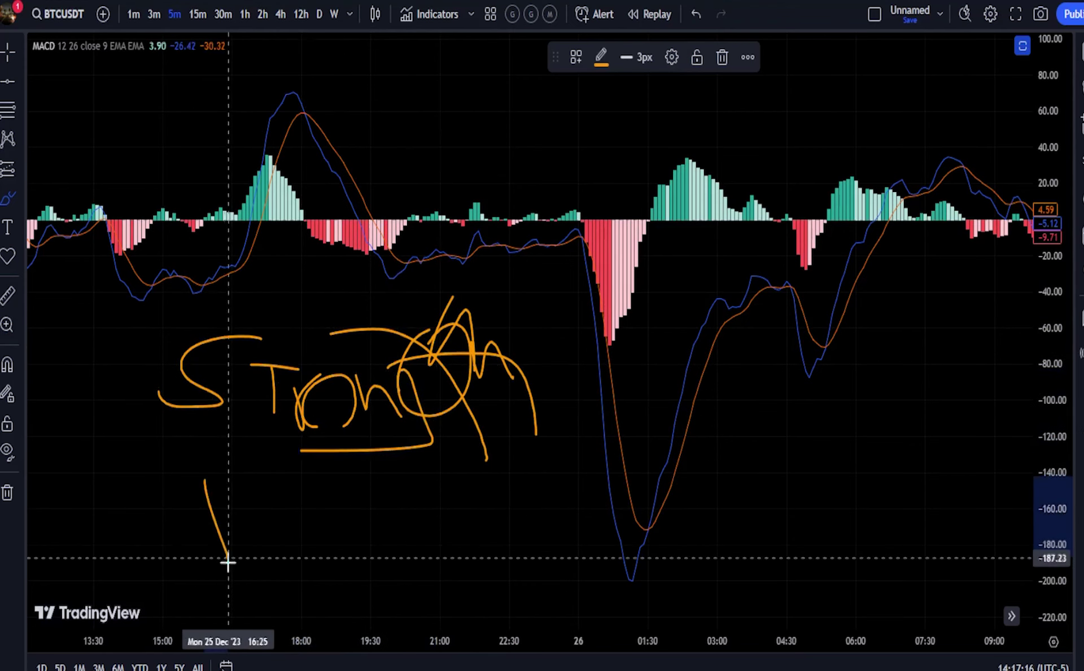
{"action": "mouse_move", "coordinate": [322, 539]}
{"action": "left_mouse_down"}
{"action": "mouse_move", "coordinate": [324, 492]}
{"action": "mouse_move", "coordinate": [324, 545]}
{"action": "left_mouse_up"}
{"action": "mouse_move", "coordinate": [345, 487]}
{"action": "left_mouse_down"}
{"action": "mouse_move", "coordinate": [413, 520]}
{"action": "mouse_move", "coordinate": [417, 468]}
{"action": "left_mouse_up"}
{"action": "left_click_drag", "start_coordinate": [431, 483], "coordinate": [456, 524]}
{"action": "left_click_drag", "start_coordinate": [513, 499], "coordinate": [518, 499]}
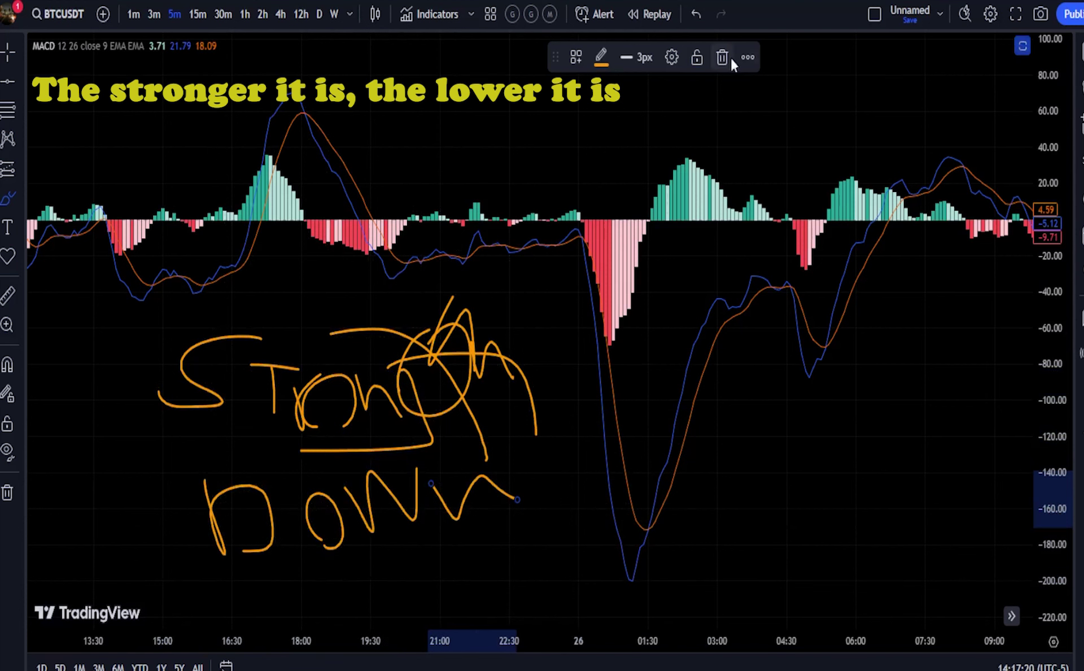
- Undo all Brush drawings on the MACD and restore the multi-pane chart layout
{"action": "left_click", "coordinate": [696, 14]}
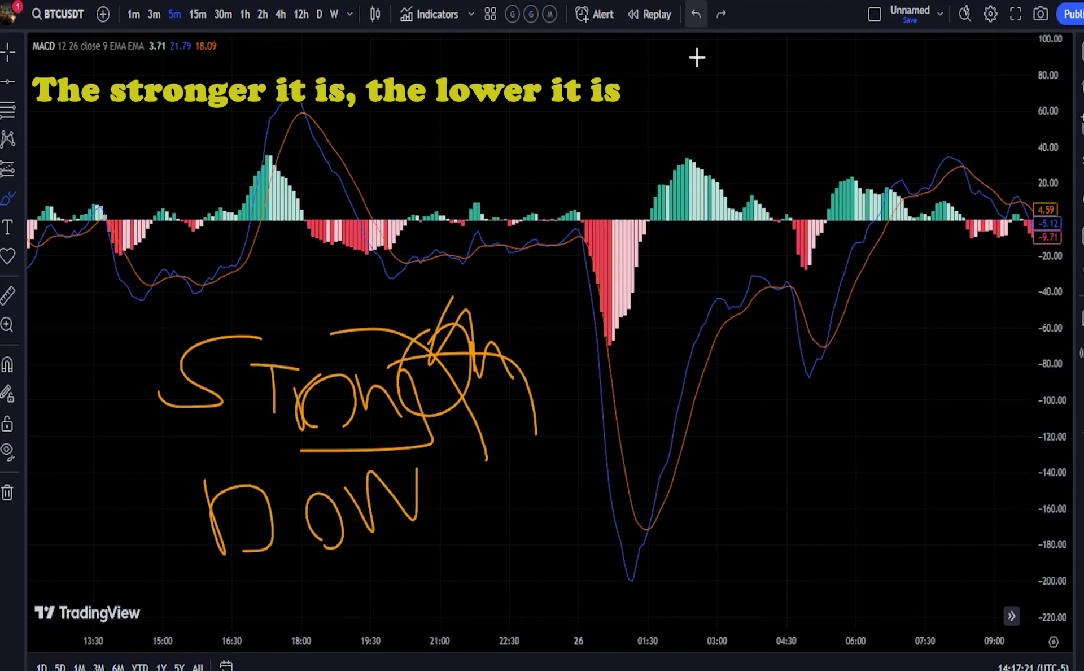
{"action": "left_click", "coordinate": [7, 52]}
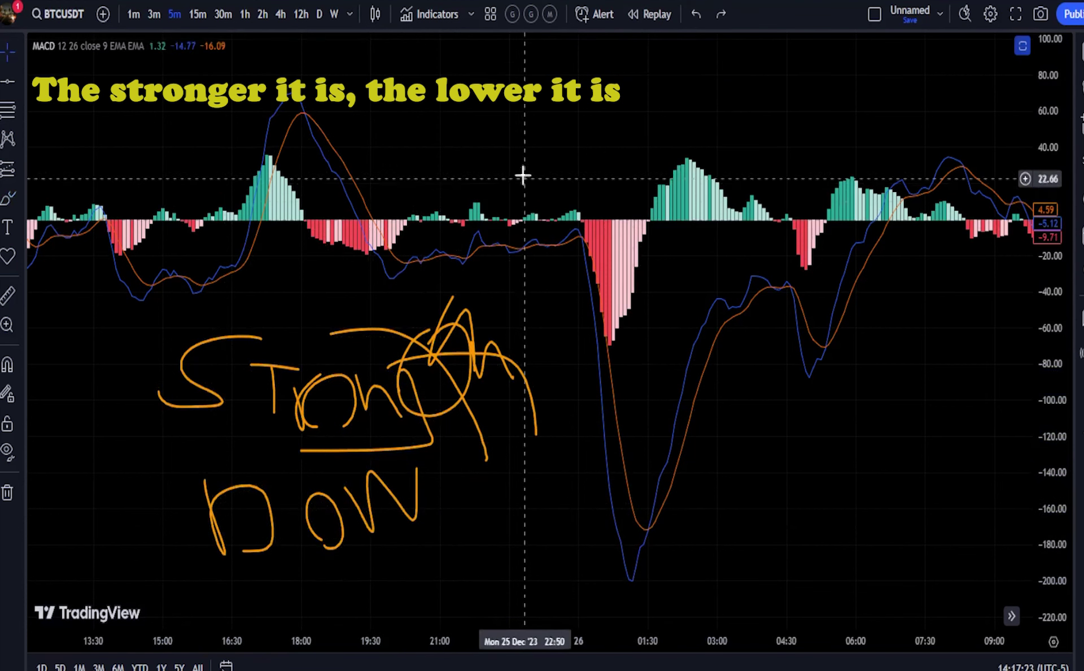
{"action": "left_click", "coordinate": [696, 14]}
{"action": "left_click", "coordinate": [695, 14]}
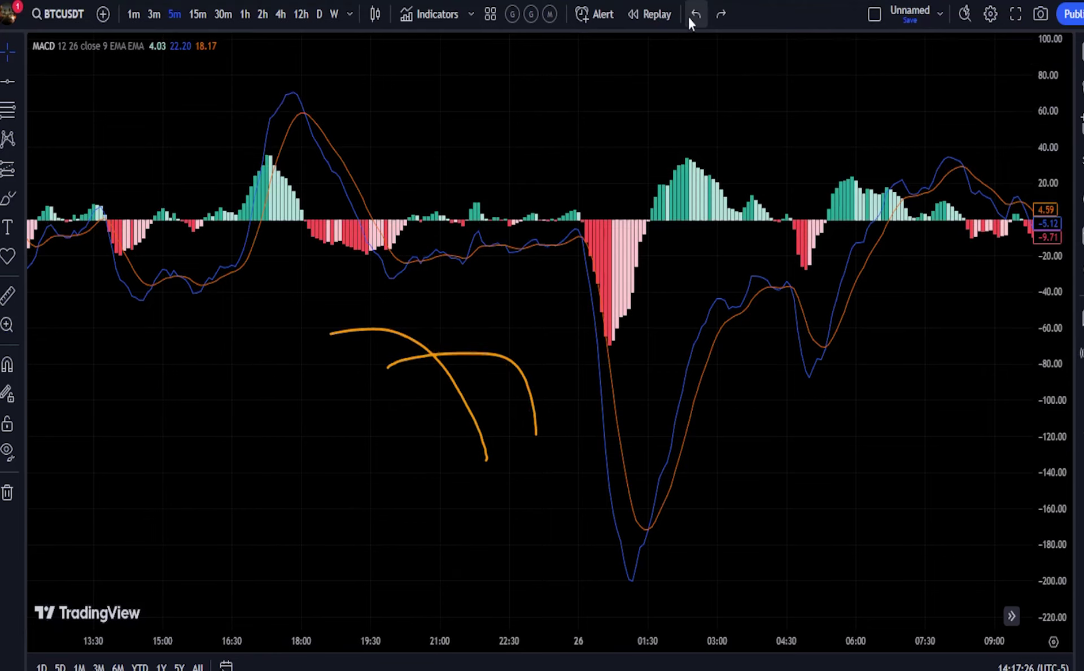
{"action": "left_click", "coordinate": [689, 17]}
{"action": "double_click", "coordinate": [517, 97]}
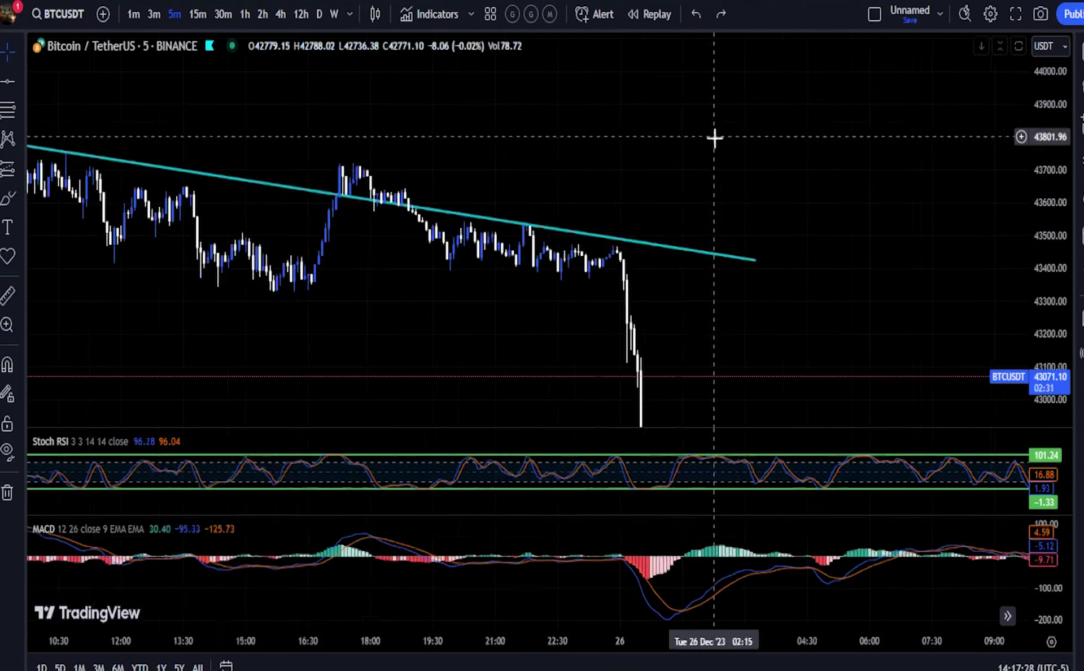
- Draw a rectangle zone between about 43,298 and 43,382 from the 25 December upward surge to beyond the 26 December drop
{"action": "scroll", "coordinate": [775, 186], "scroll_direction": "down", "scroll_amount": 3}
{"action": "left_click_drag", "start_coordinate": [914, 269], "coordinate": [843, 204]}
{"action": "scroll", "coordinate": [789, 254], "scroll_direction": "up", "scroll_amount": 1}
{"action": "left_click_drag", "start_coordinate": [167, 273], "coordinate": [210, 256]}
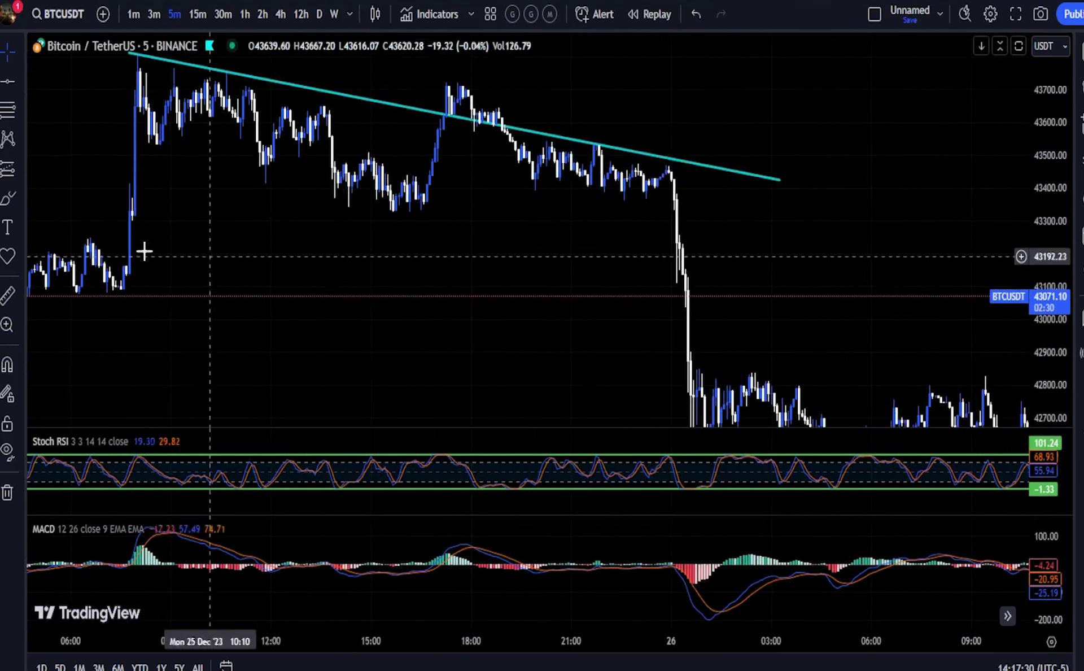
{"action": "left_click", "coordinate": [10, 197]}
{"action": "left_click", "coordinate": [79, 403]}
{"action": "scroll", "coordinate": [180, 213], "scroll_direction": "down", "scroll_amount": 1}
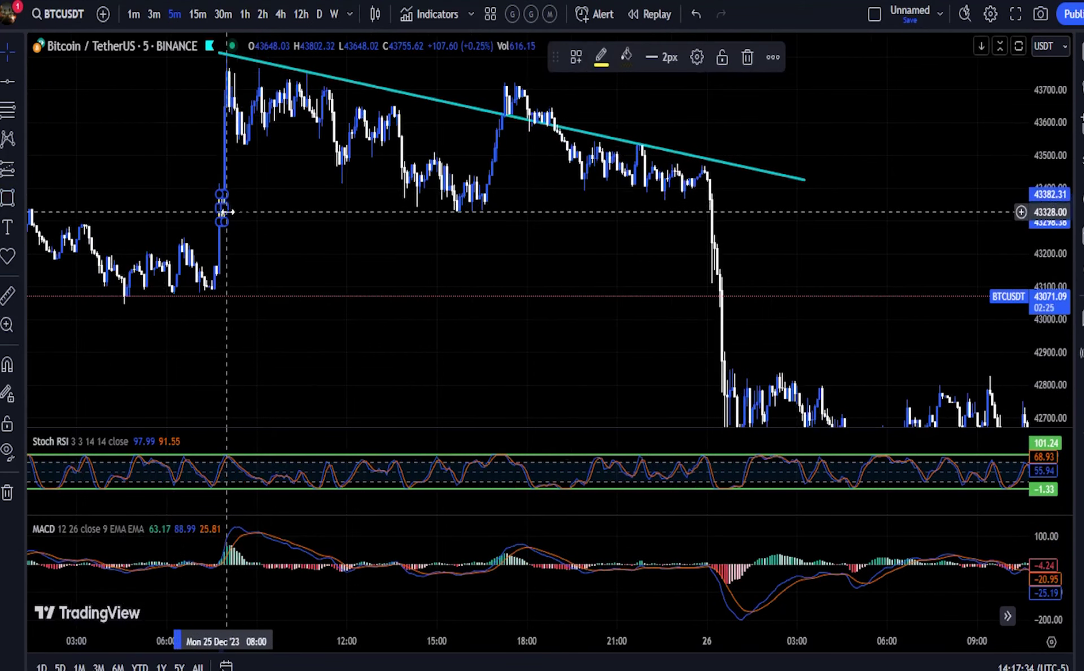
{"action": "left_click_drag", "start_coordinate": [222, 194], "coordinate": [882, 221]}
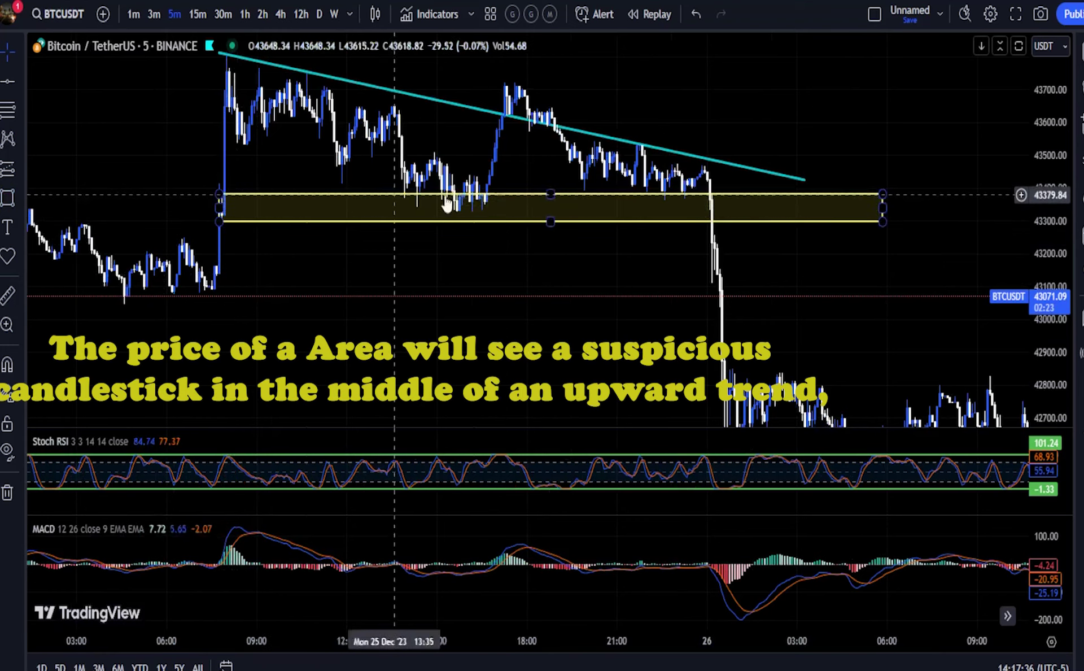
- Lower the yellow zone's upper edge to about 43,370 while leaving its lower edge in place
{"action": "left_click", "coordinate": [550, 194]}
{"action": "left_click_drag", "start_coordinate": [550, 194], "coordinate": [478, 172]}
{"action": "scroll", "coordinate": [477, 172], "scroll_direction": "up", "scroll_amount": 2}
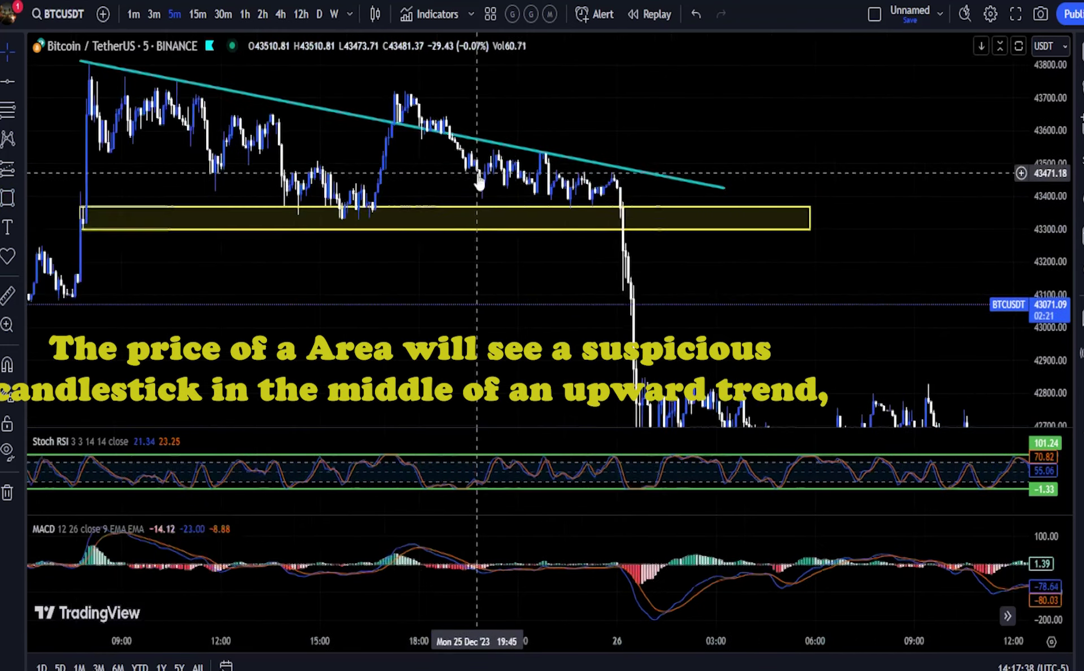
- Brush circles around the last price peak before the 26 December drop and its Stoch RSI and MACD crossings, and stretch the Stoch RSI scale
{"action": "left_click", "coordinate": [22, 198]}
{"action": "left_click", "coordinate": [62, 150]}
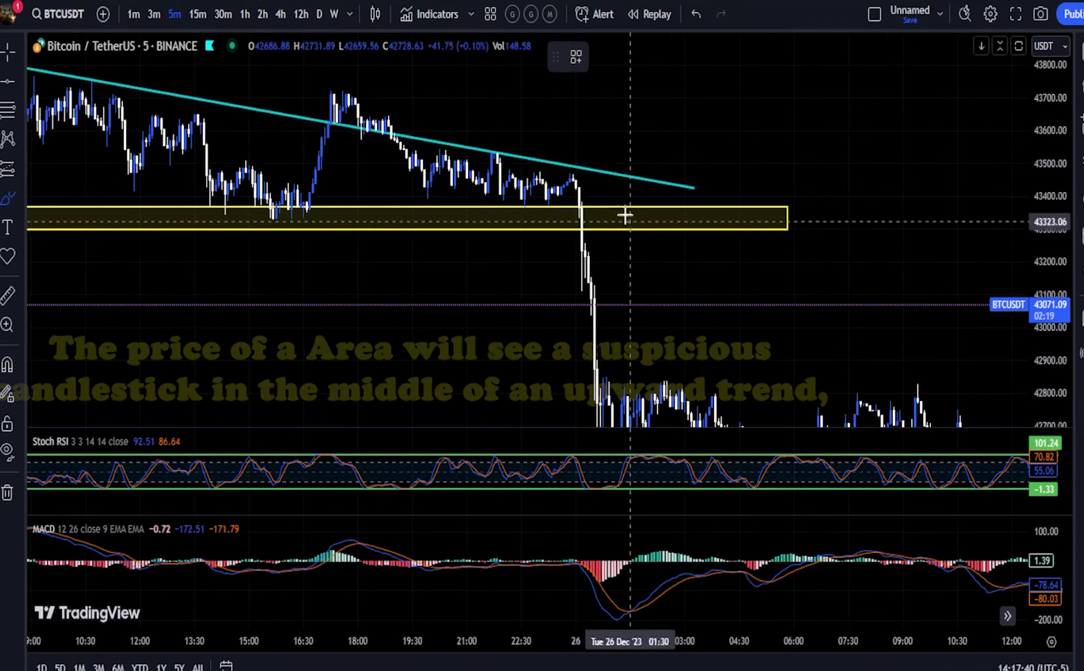
{"action": "left_click_drag", "start_coordinate": [582, 167], "coordinate": [580, 190]}
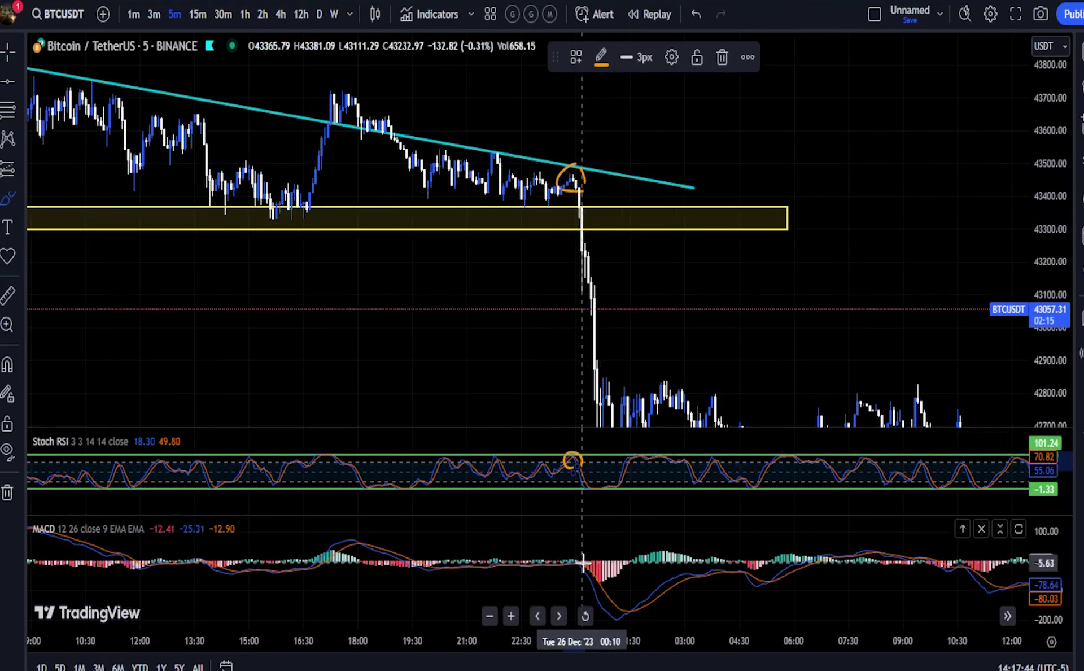
{"action": "mouse_move", "coordinate": [562, 569]}
{"action": "left_mouse_down"}
{"action": "mouse_move", "coordinate": [593, 550]}
{"action": "mouse_move", "coordinate": [585, 555]}
{"action": "left_mouse_up"}
{"action": "left_click_drag", "start_coordinate": [1045, 473], "coordinate": [1045, 438]}
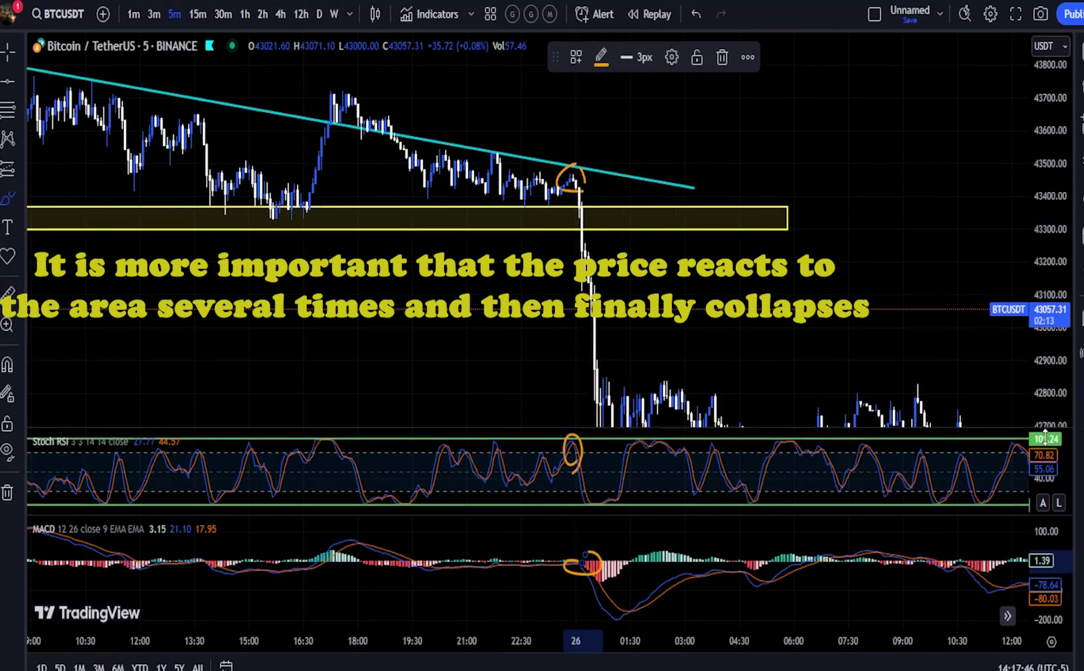
- Place a Short Position at the zone's breakdown candle on 26 December with its entry at about 43,363
{"action": "scroll", "coordinate": [700, 505], "scroll_direction": "up", "scroll_amount": 2}
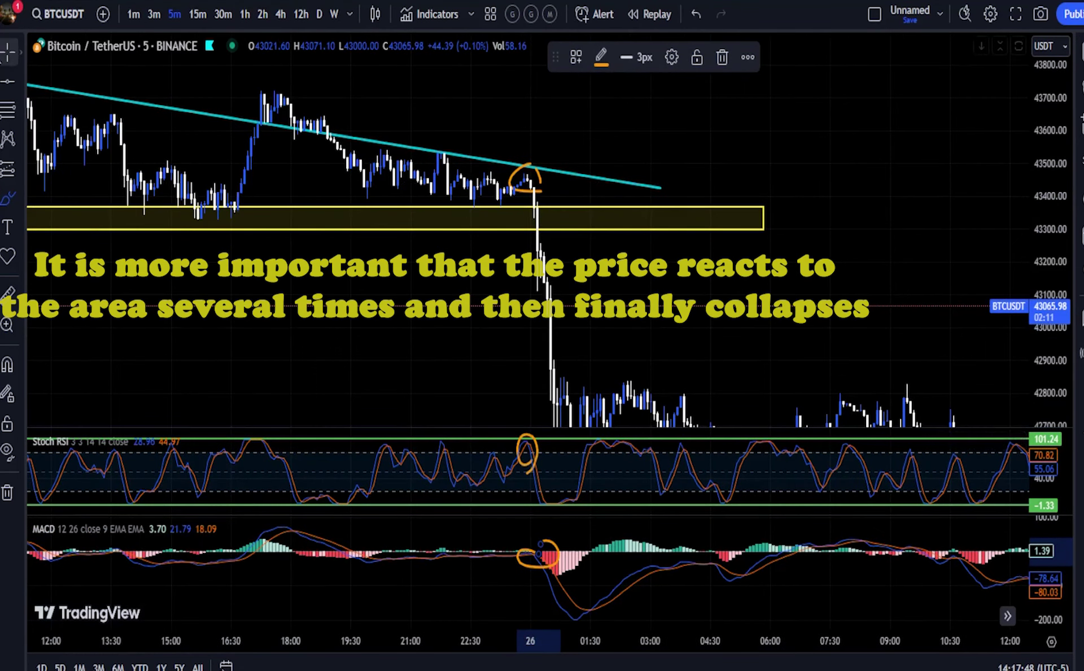
{"action": "left_click_drag", "start_coordinate": [418, 360], "coordinate": [400, 336]}
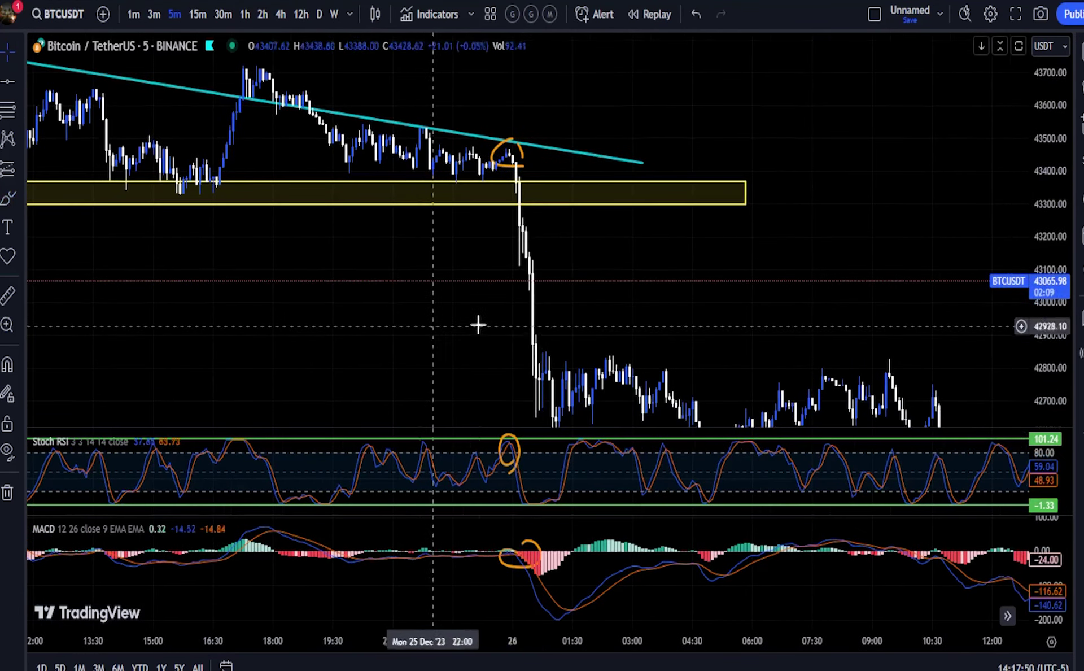
{"action": "left_click_drag", "start_coordinate": [478, 324], "coordinate": [412, 279]}
{"action": "left_click", "coordinate": [10, 168]}
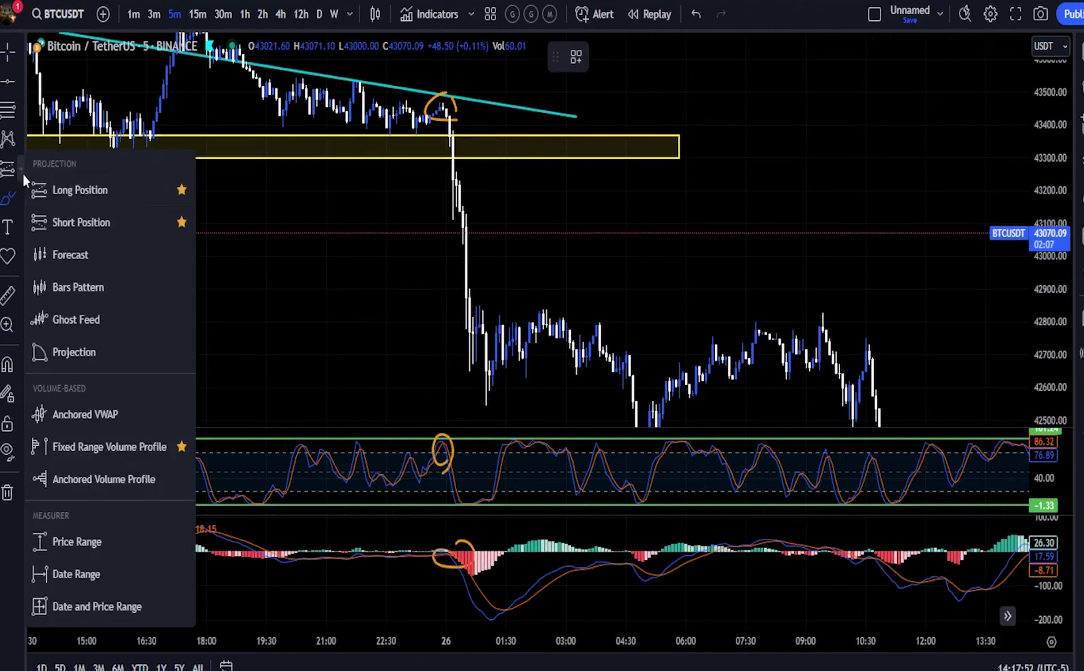
{"action": "left_click", "coordinate": [83, 152]}
{"action": "left_click", "coordinate": [453, 137]}
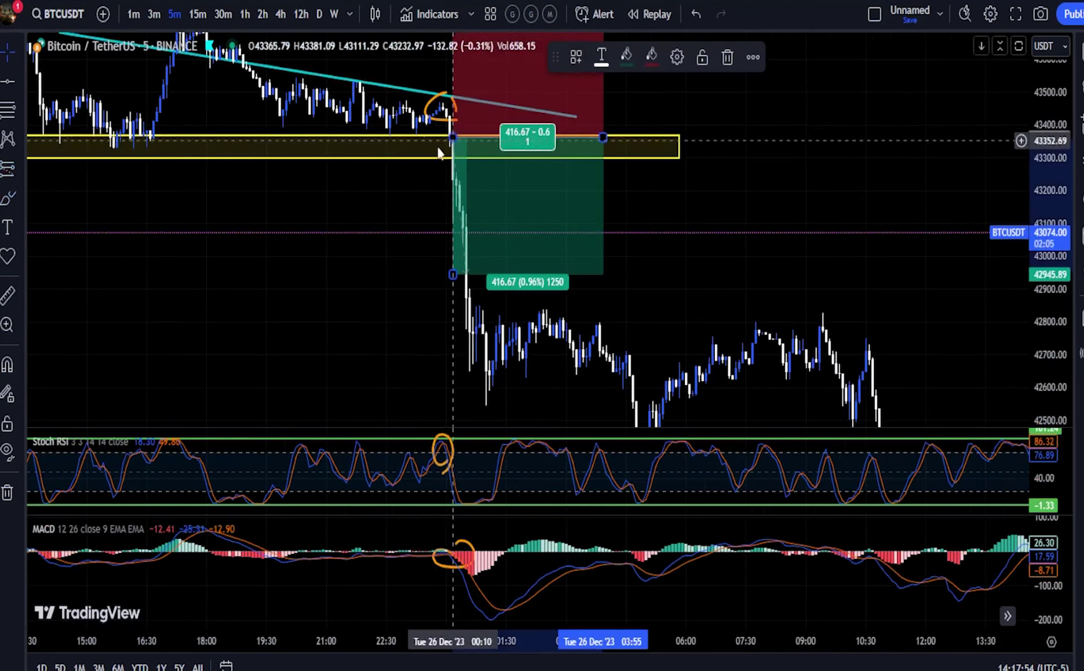
- Set the short position's stop level to about 43,565 and its target to about 42,721
{"action": "left_click_drag", "start_coordinate": [400, 227], "coordinate": [416, 286]}
{"action": "left_click_drag", "start_coordinate": [467, 60], "coordinate": [467, 130]}
{"action": "left_click_drag", "start_coordinate": [408, 333], "coordinate": [382, 209]}
{"action": "scroll", "coordinate": [374, 191], "scroll_direction": "down", "scroll_amount": 7}
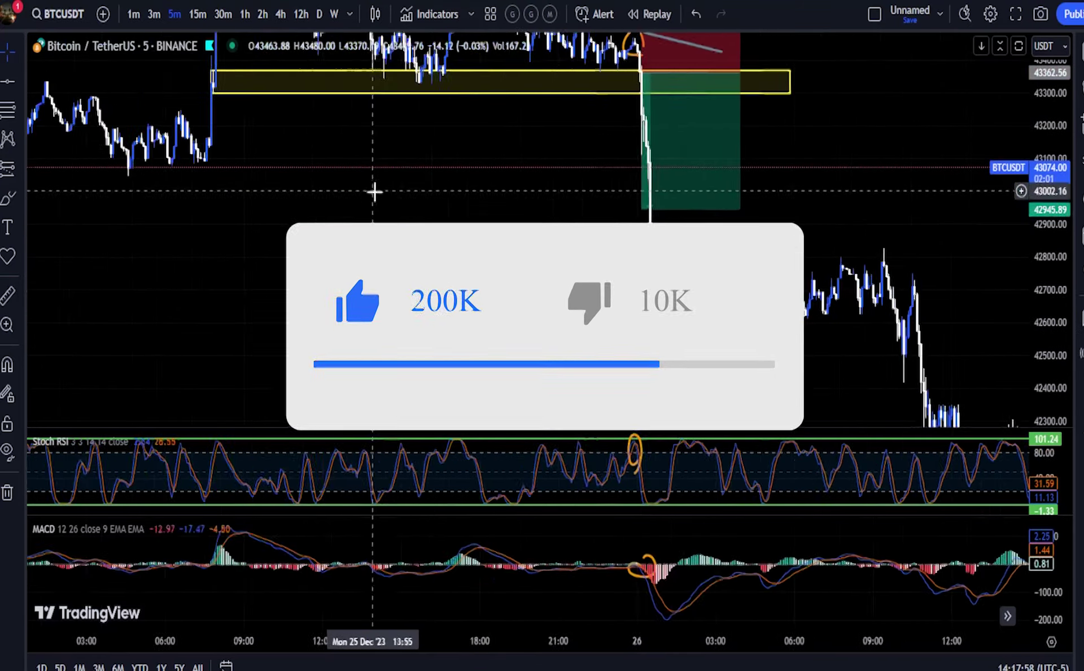
{"action": "mouse_move", "coordinate": [740, 207]}
{"action": "left_mouse_down"}
{"action": "mouse_move", "coordinate": [745, 186]}
{"action": "mouse_move", "coordinate": [746, 283]}
{"action": "left_mouse_up"}
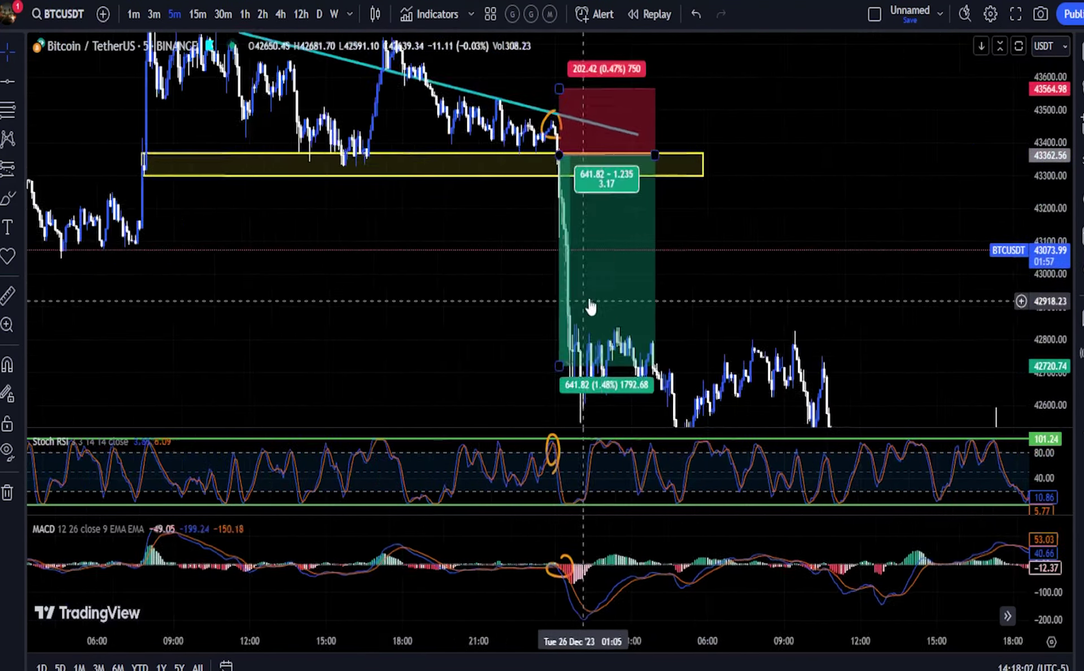
{"action": "left_click", "coordinate": [612, 203]}
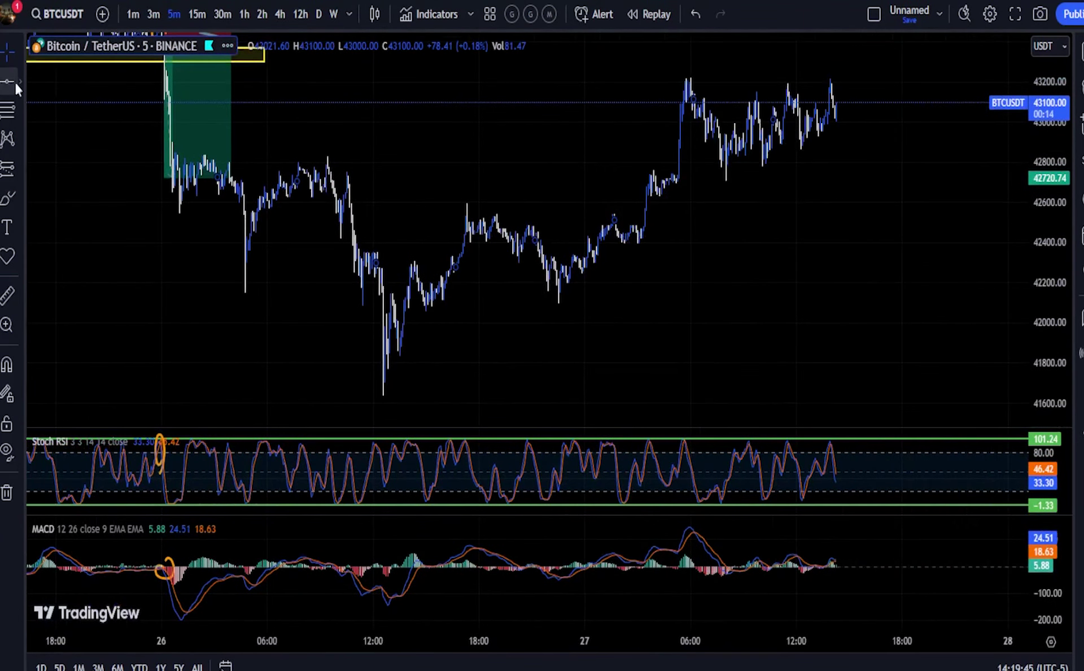
- Draw an ascending trendline under the rising lows from about 41,620 at the 26 December low to about 43,171 on 27 December
{"action": "left_click", "coordinate": [17, 83]}
{"action": "left_click", "coordinate": [79, 102]}
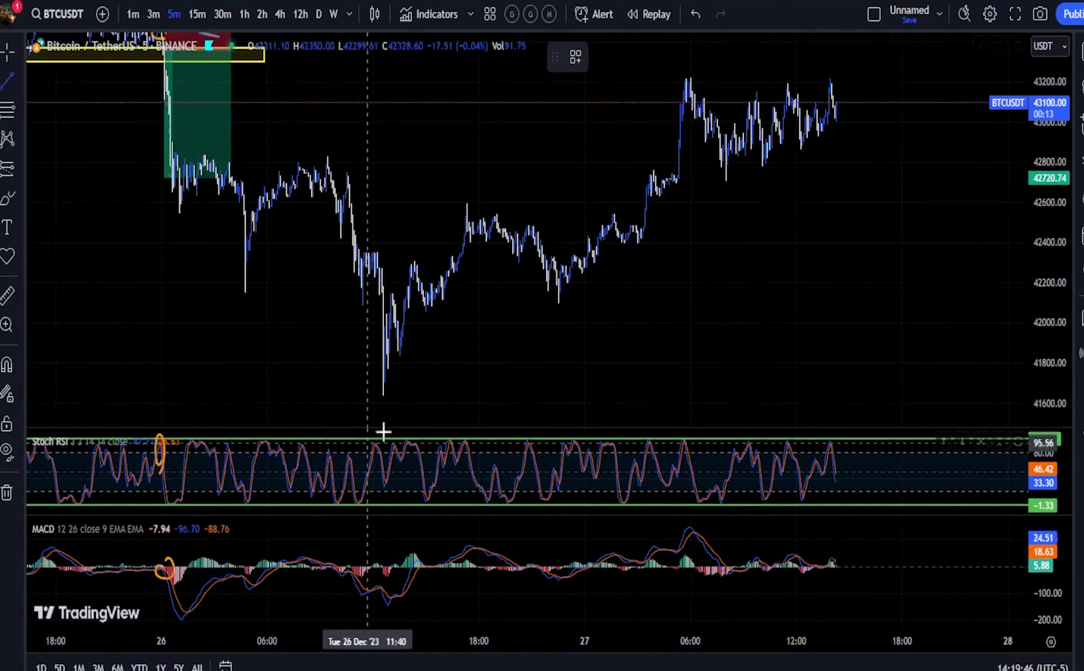
{"action": "mouse_move", "coordinate": [383, 399]}
{"action": "left_mouse_down"}
{"action": "mouse_move", "coordinate": [898, 123]}
{"action": "mouse_move", "coordinate": [922, 93]}
{"action": "mouse_move", "coordinate": [899, 92]}
{"action": "left_mouse_up"}
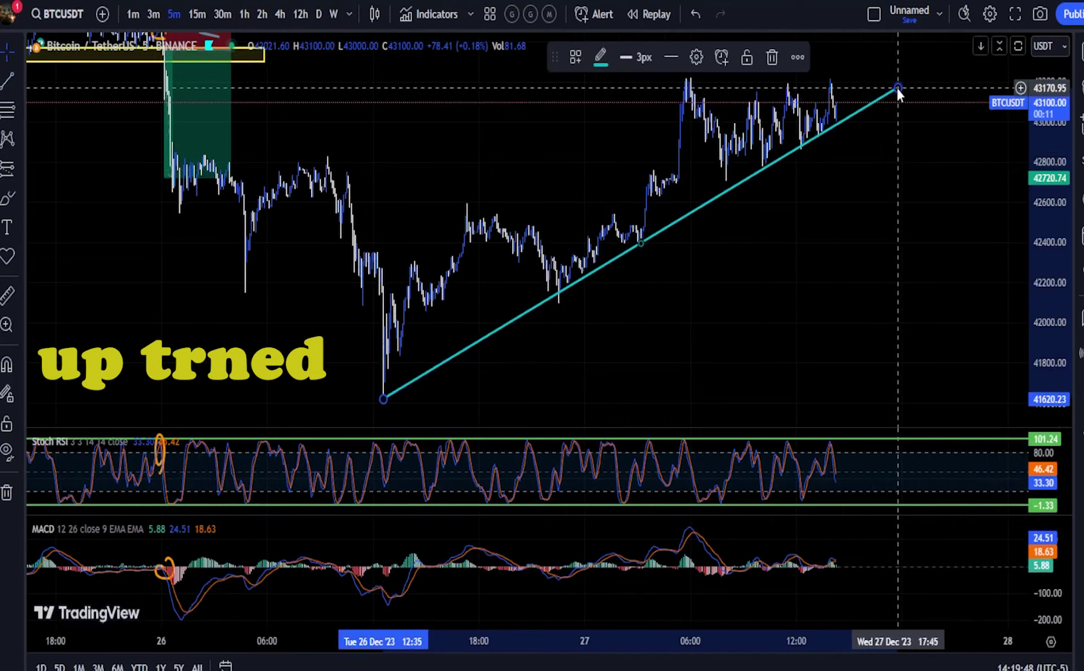
{"action": "left_click_drag", "start_coordinate": [784, 280], "coordinate": [797, 321]}
{"action": "scroll", "coordinate": [829, 310], "scroll_direction": "up", "scroll_amount": 5}
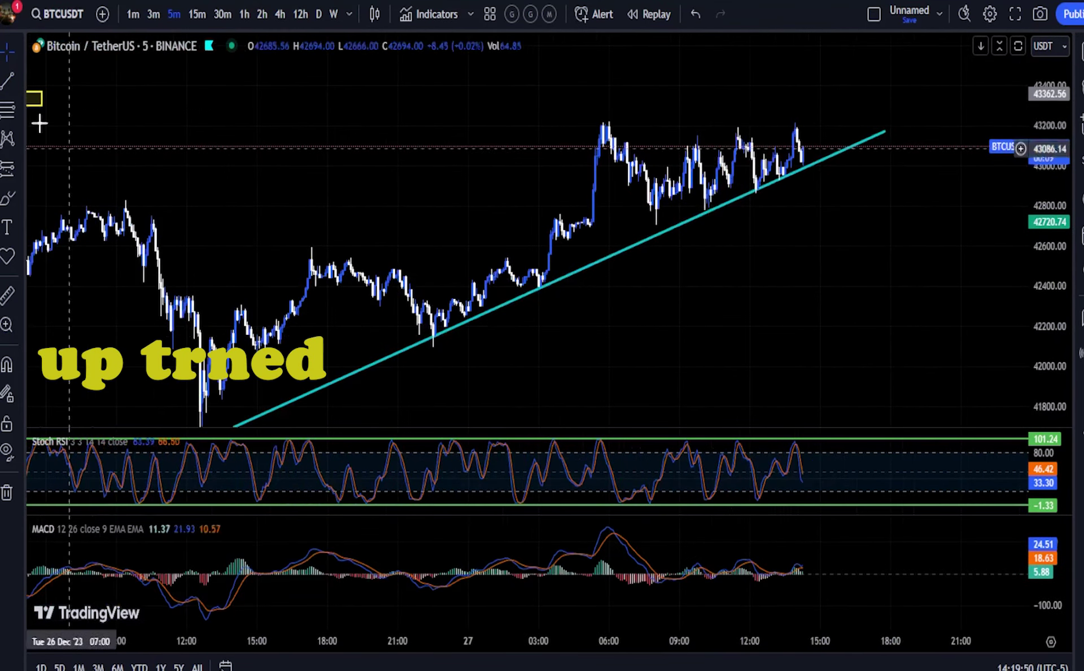
- Draw an upper ascending trendline over the highs from about 42,350 on 26 December to about 43,390 on 27 December
{"action": "left_click", "coordinate": [10, 84]}
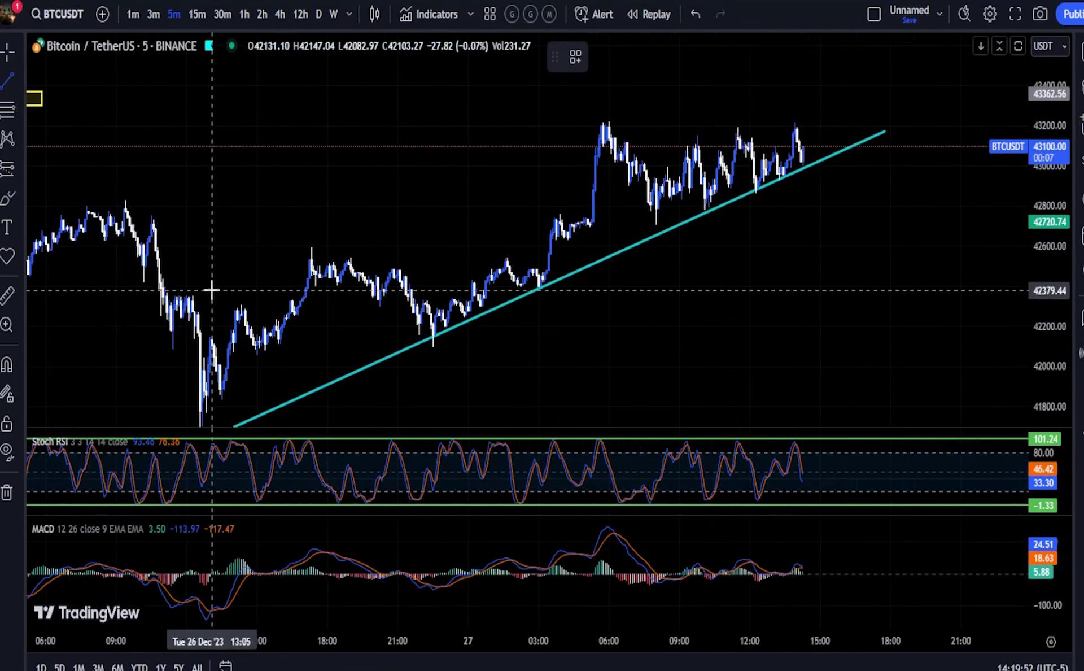
{"action": "mouse_move", "coordinate": [177, 296]}
{"action": "left_mouse_down"}
{"action": "mouse_move", "coordinate": [600, 169]}
{"action": "mouse_move", "coordinate": [827, 117]}
{"action": "mouse_move", "coordinate": [826, 89]}
{"action": "left_mouse_up"}
{"action": "left_click", "coordinate": [836, 245]}
{"action": "scroll", "coordinate": [834, 256], "scroll_direction": "down", "scroll_amount": 3}
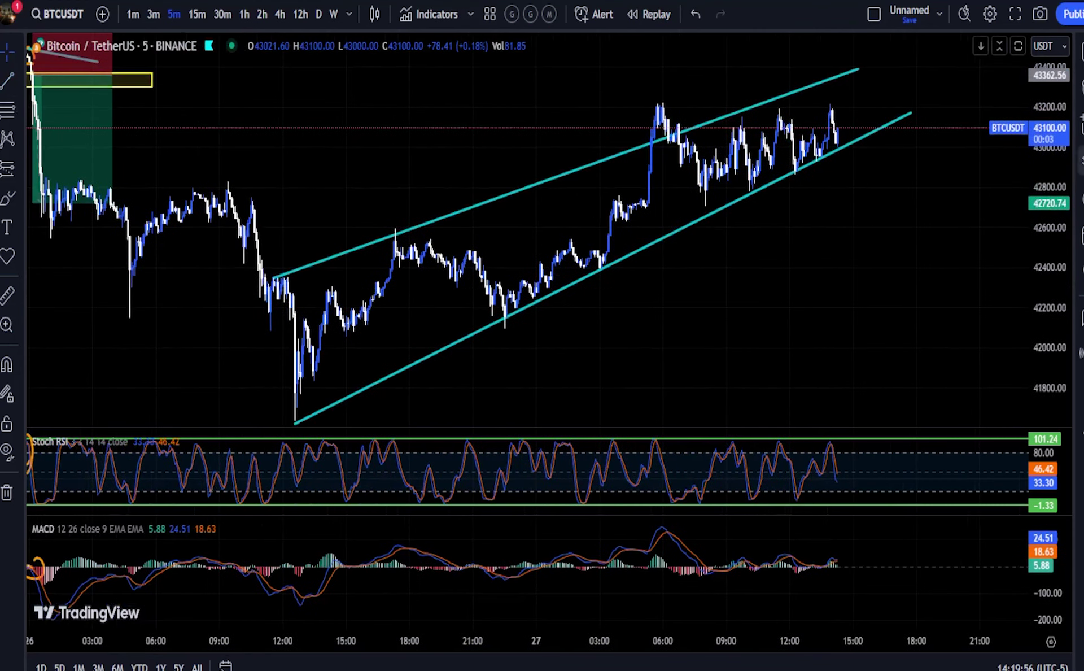
- Brush a circle around the peak above the upper trendline on 27 December and handwrite "fake" above it
{"action": "left_click", "coordinate": [8, 197]}
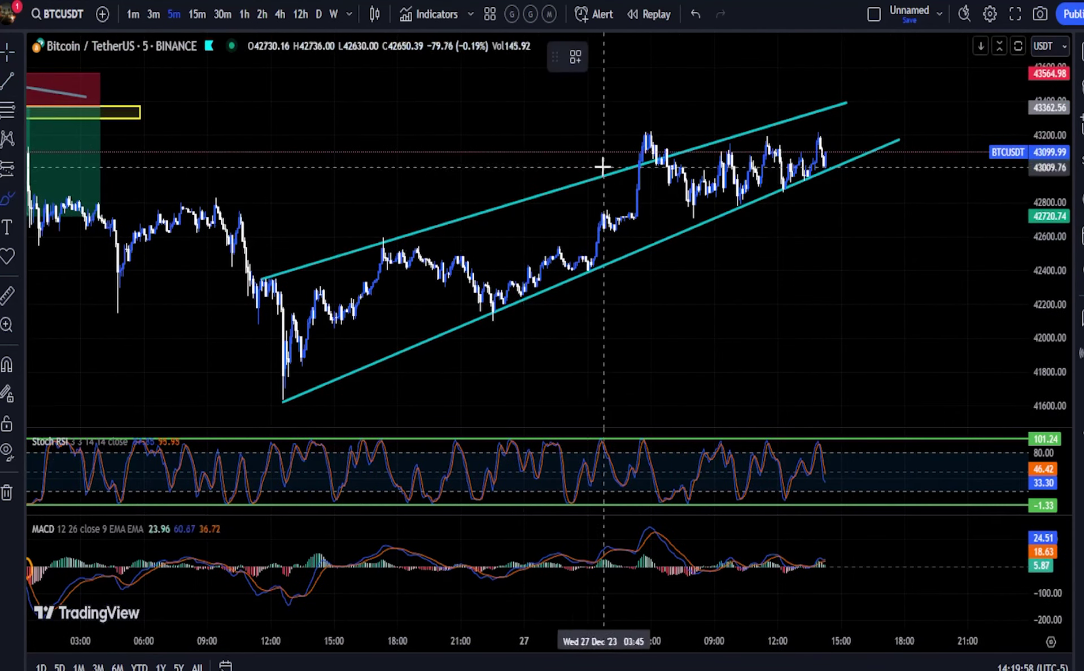
{"action": "left_click_drag", "start_coordinate": [646, 161], "coordinate": [635, 119]}
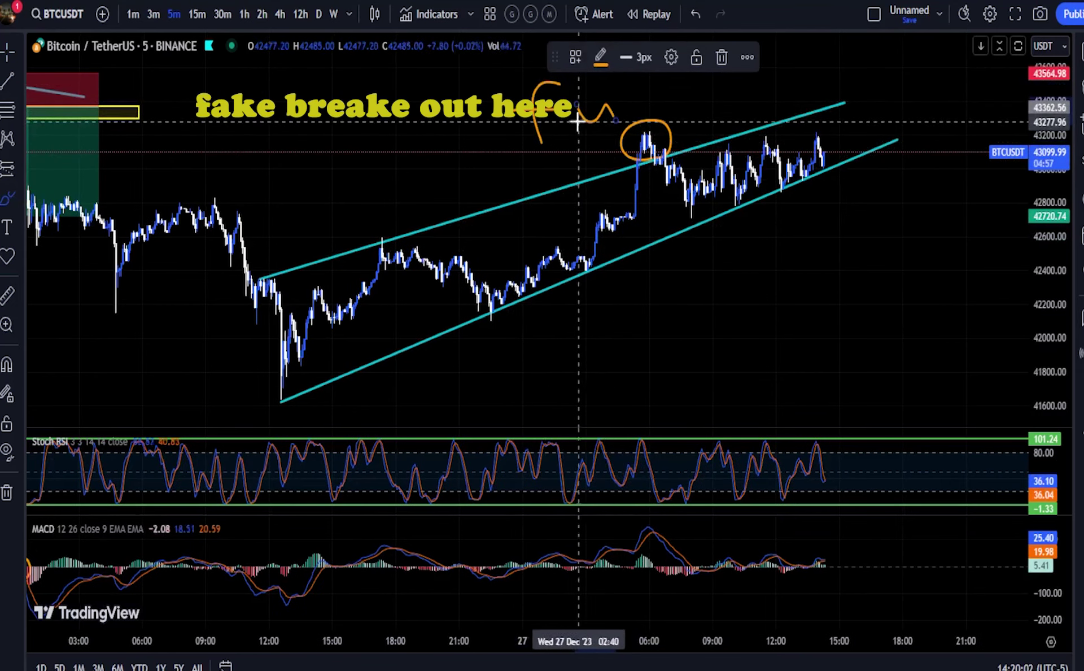
{"action": "left_click_drag", "start_coordinate": [618, 88], "coordinate": [645, 107]}
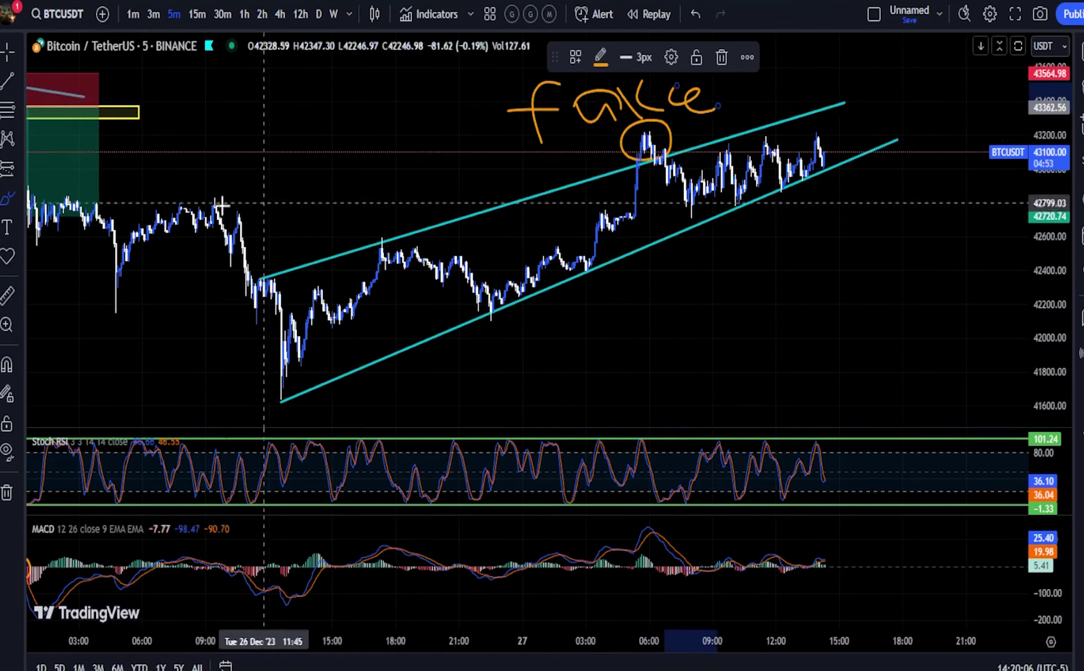
- Brush a near-horizontal line from the 26 December breakdown to the top of the circled fake breakout
{"action": "scroll", "coordinate": [198, 195], "scroll_direction": "down", "scroll_amount": 2}
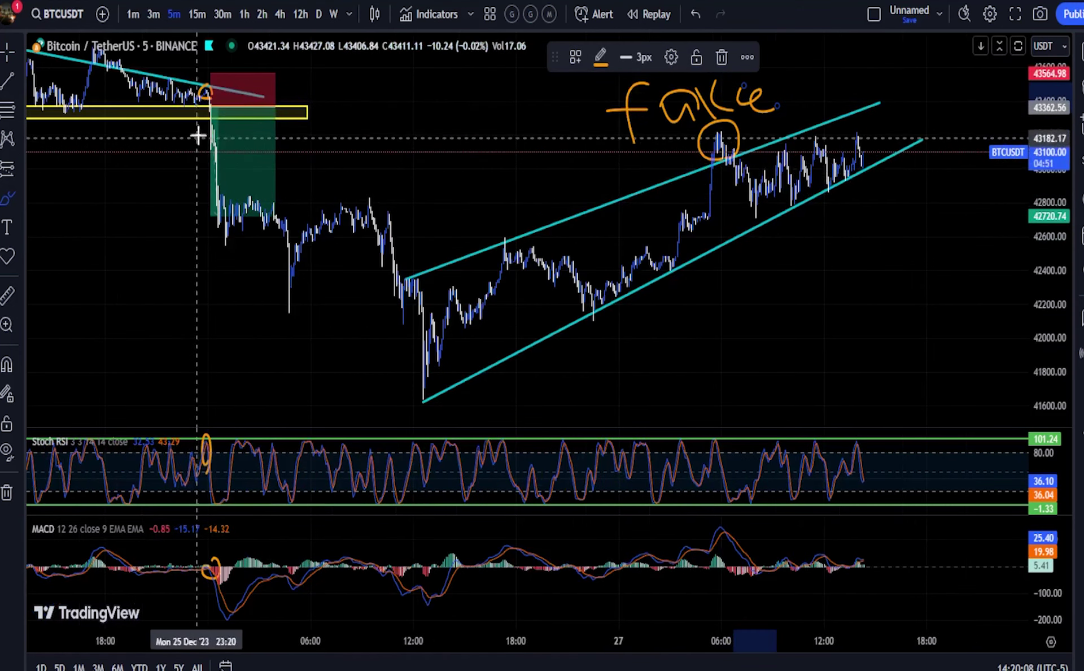
{"action": "left_click_drag", "start_coordinate": [198, 136], "coordinate": [763, 125]}
{"action": "scroll", "coordinate": [784, 230], "scroll_direction": "up", "scroll_amount": 1}
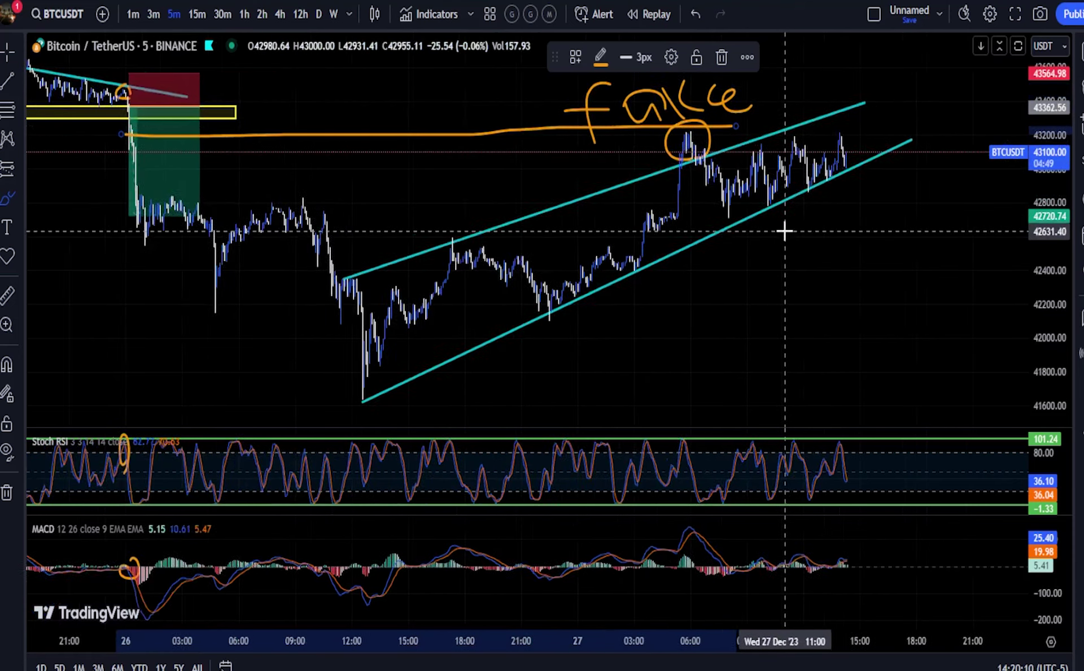
{"action": "scroll", "coordinate": [785, 230], "scroll_direction": "up", "scroll_amount": 5}
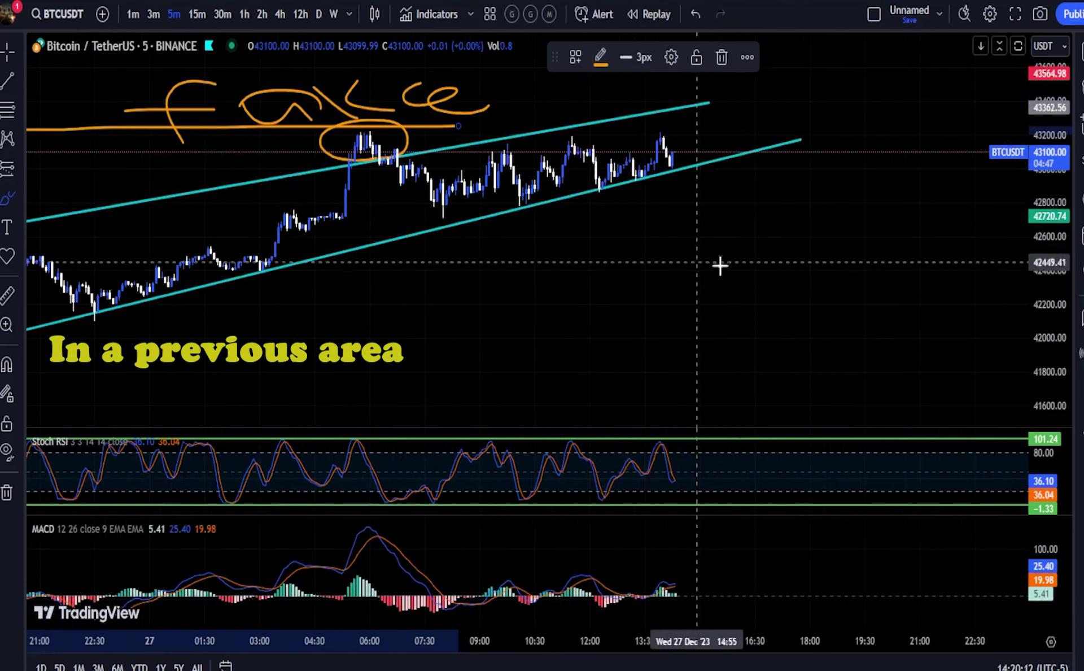
- Brush circles around the small consolidation before the 27 December surge and the matching Stoch RSI and MACD crossings
{"action": "scroll", "coordinate": [720, 265], "scroll_direction": "down", "scroll_amount": 2}
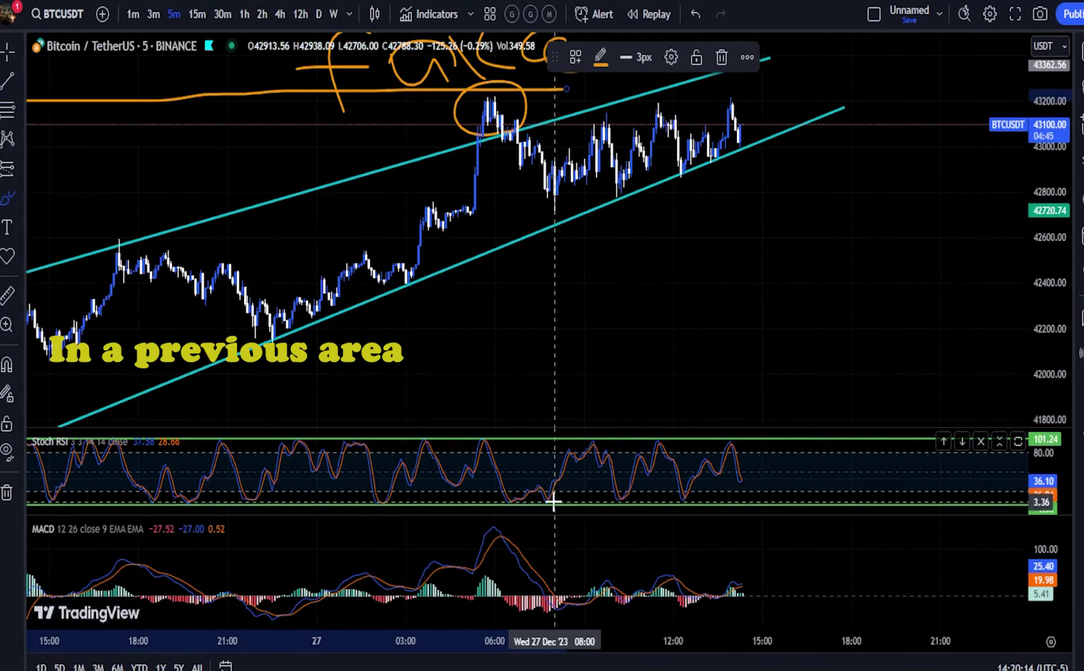
{"action": "scroll", "coordinate": [485, 262], "scroll_direction": "down", "scroll_amount": 1}
{"action": "left_click_drag", "start_coordinate": [580, 222], "coordinate": [589, 201]}
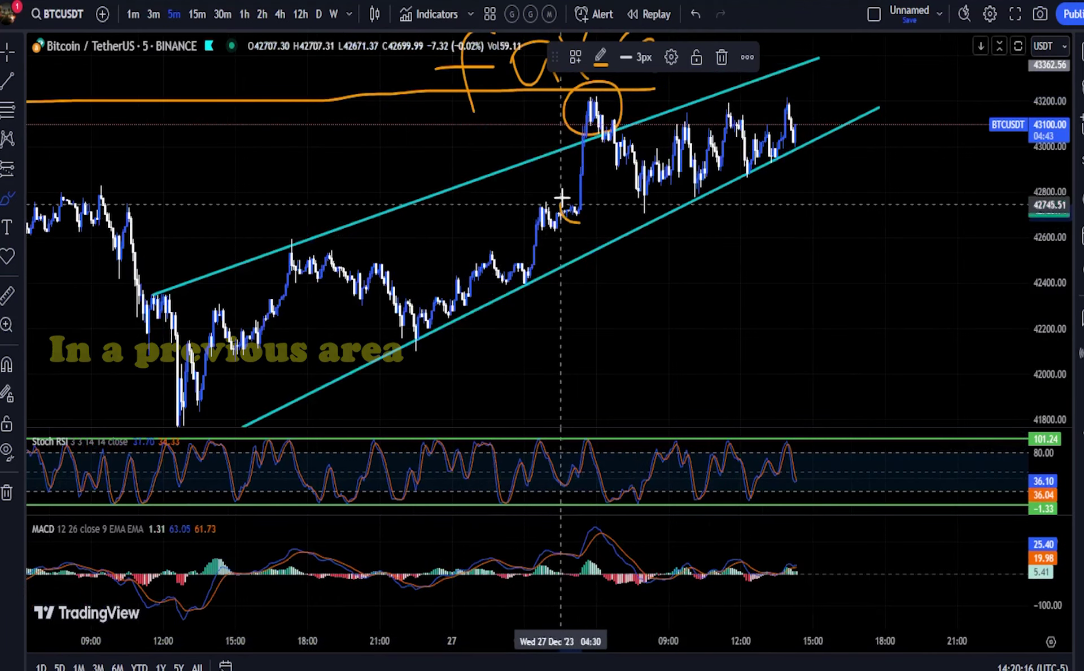
{"action": "scroll", "coordinate": [486, 467], "scroll_direction": "up", "scroll_amount": 1}
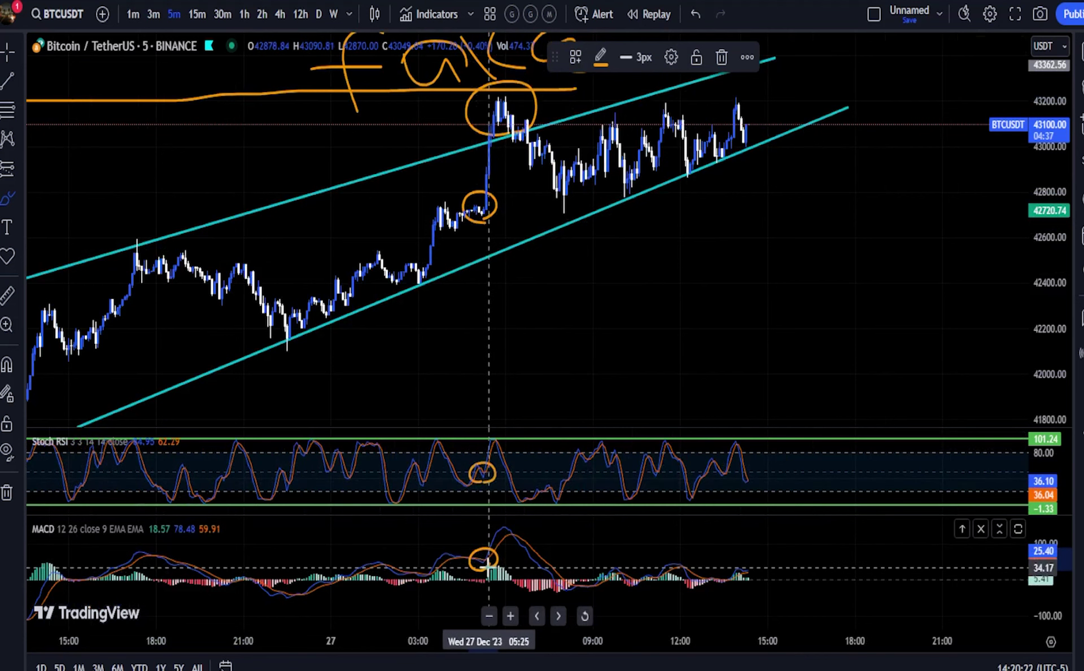
- Brush two pairs of crossing curves below the ascending channel and handwrite "1" and "2" above them
{"action": "left_click_drag", "start_coordinate": [489, 323], "coordinate": [607, 262]}
{"action": "mouse_move", "coordinate": [524, 312]}
{"action": "left_mouse_down"}
{"action": "mouse_move", "coordinate": [650, 258]}
{"action": "mouse_move", "coordinate": [658, 267]}
{"action": "left_mouse_up"}
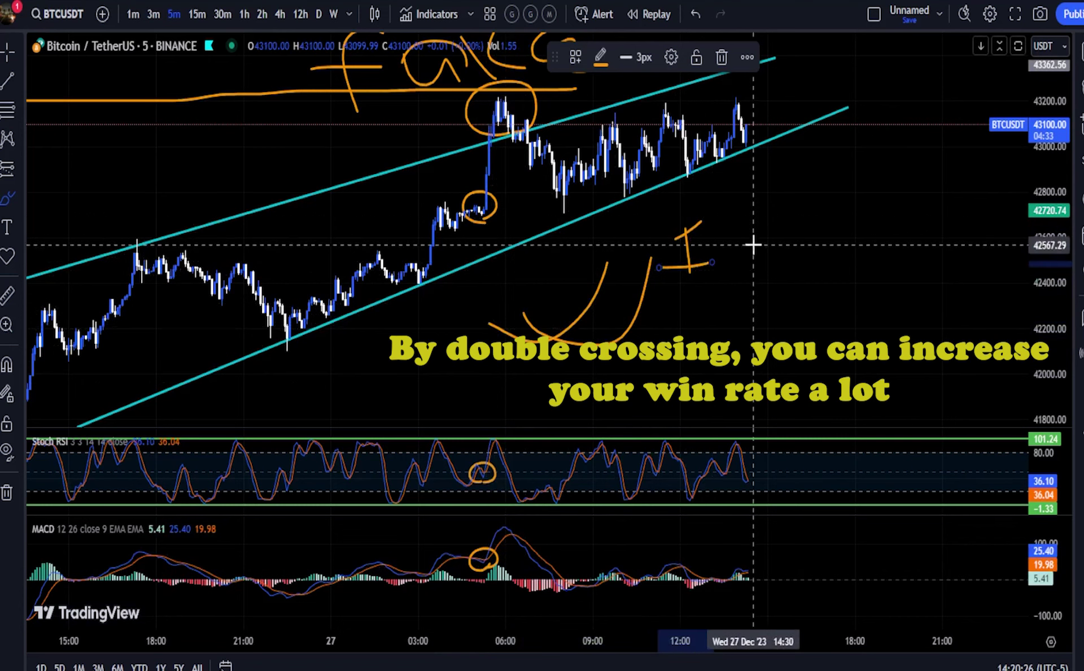
{"action": "mouse_move", "coordinate": [755, 242]}
{"action": "left_mouse_down"}
{"action": "mouse_move", "coordinate": [752, 276]}
{"action": "mouse_move", "coordinate": [796, 275]}
{"action": "left_mouse_up"}
{"action": "mouse_move", "coordinate": [740, 305]}
{"action": "left_mouse_down"}
{"action": "mouse_move", "coordinate": [746, 346]}
{"action": "mouse_move", "coordinate": [827, 266]}
{"action": "left_mouse_up"}
{"action": "mouse_move", "coordinate": [768, 319]}
{"action": "left_mouse_down"}
{"action": "mouse_move", "coordinate": [859, 290]}
{"action": "mouse_move", "coordinate": [875, 258]}
{"action": "left_mouse_up"}
{"action": "scroll", "coordinate": [788, 294], "scroll_direction": "down", "scroll_amount": 2}
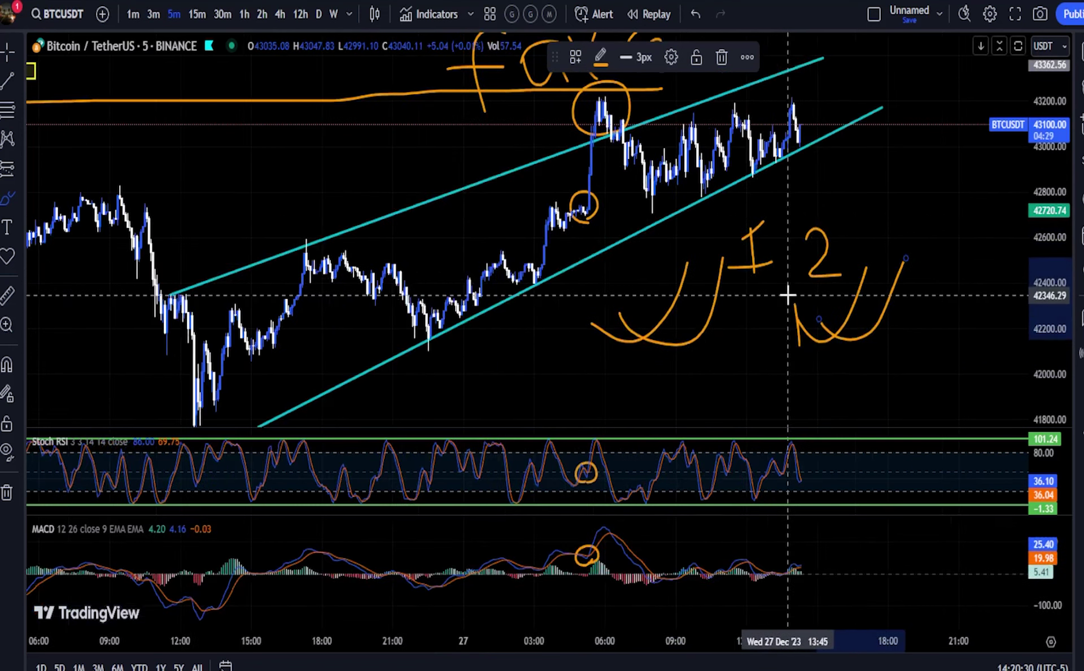
{"action": "scroll", "coordinate": [79, 170], "scroll_direction": "up", "scroll_amount": 2}
{"action": "scroll", "coordinate": [60, 108], "scroll_direction": "down", "scroll_amount": 1}
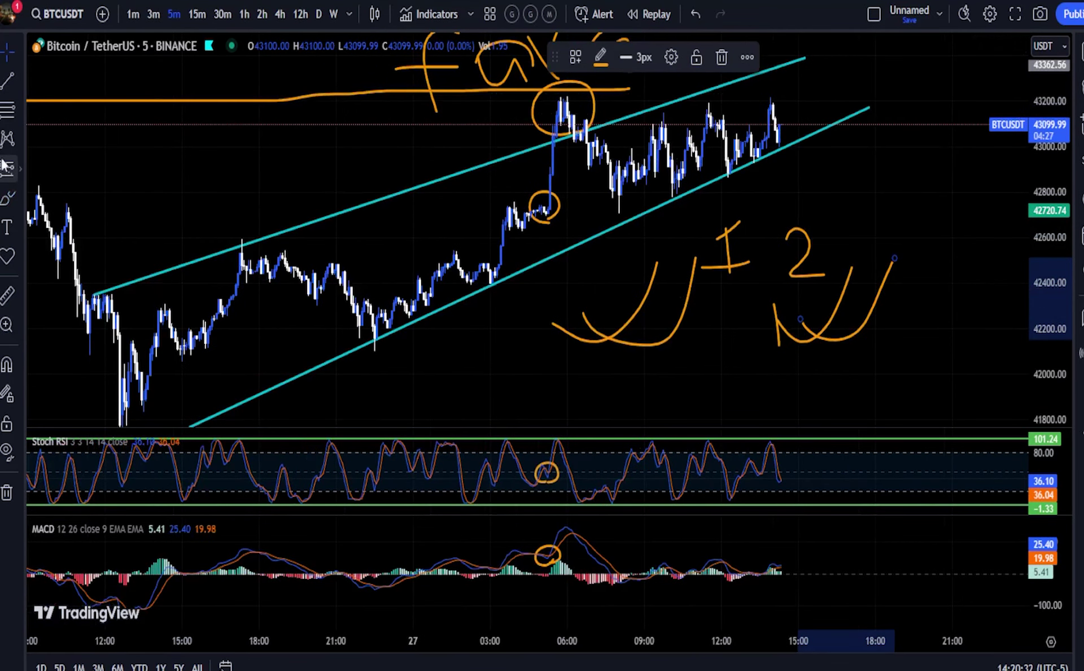
- Draw a Fib Retracement over the 27 December surge from about 42,078 up to about 43,187
{"action": "scroll", "coordinate": [864, 204], "scroll_direction": "down", "scroll_amount": 2}
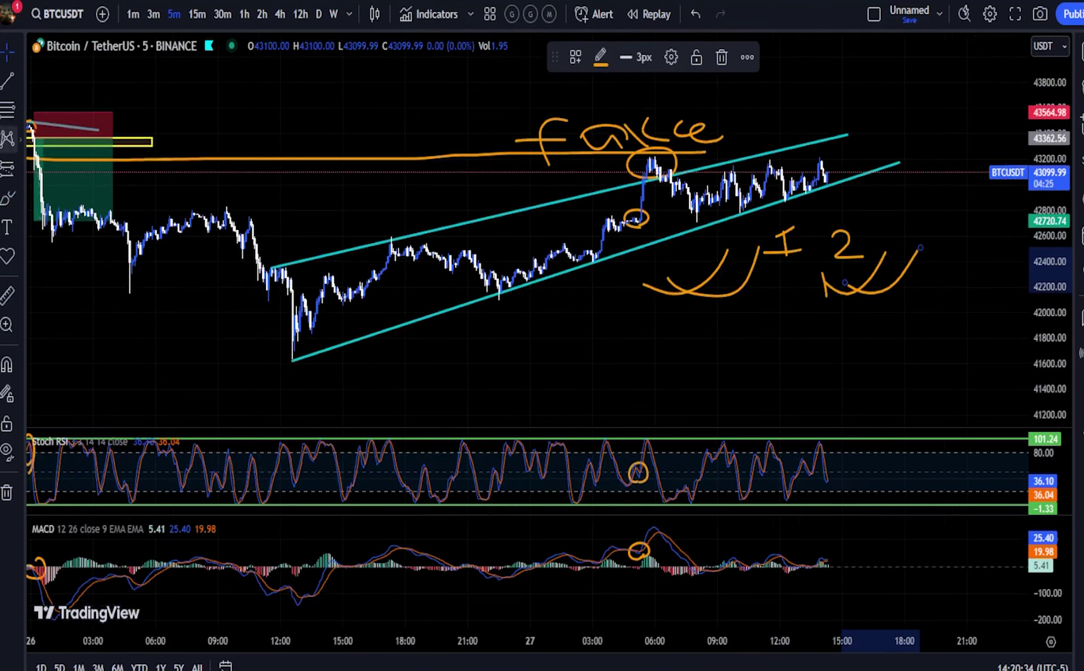
{"action": "left_click", "coordinate": [8, 110]}
{"action": "scroll", "coordinate": [219, 222], "scroll_direction": "down", "scroll_amount": 2}
{"action": "left_click", "coordinate": [649, 302]}
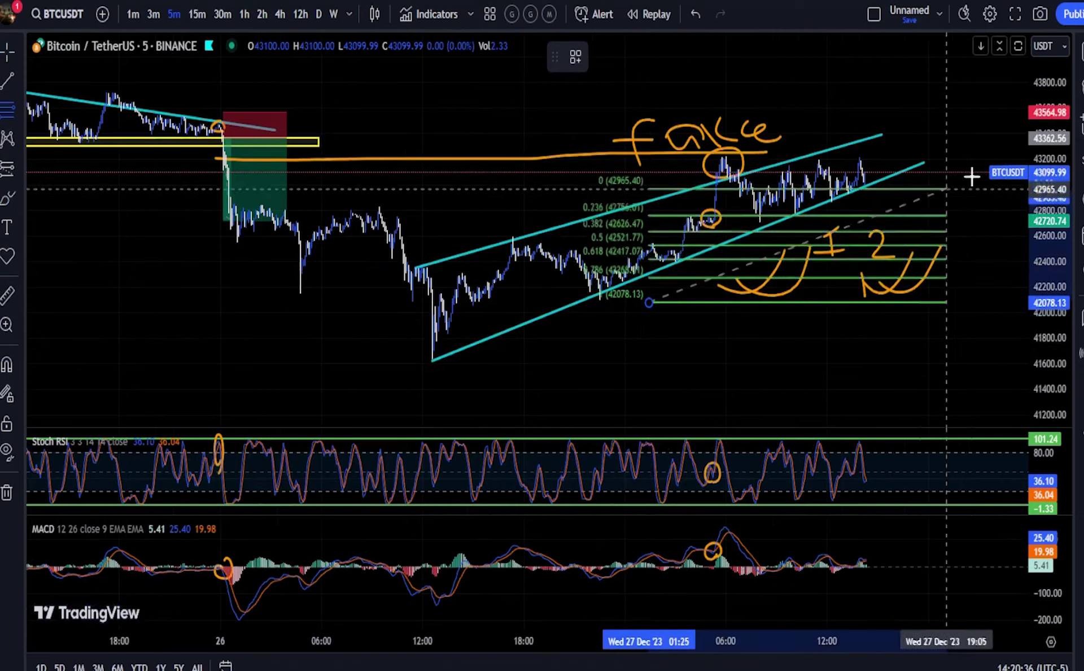
{"action": "left_click", "coordinate": [994, 161]}
{"action": "left_click_drag", "start_coordinate": [939, 105], "coordinate": [857, 135]}
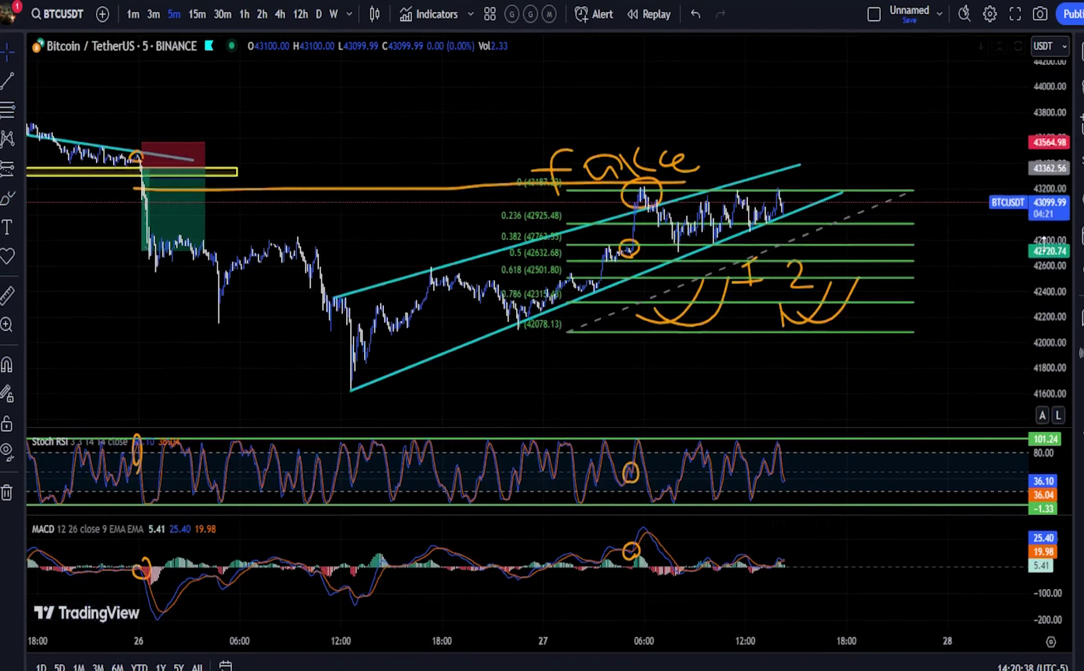
- Raise the Fib Retracement's 0 level to about 43,227 and delete the handwritten "2" below the channel
{"action": "left_click_drag", "start_coordinate": [1040, 237], "coordinate": [1041, 107]}
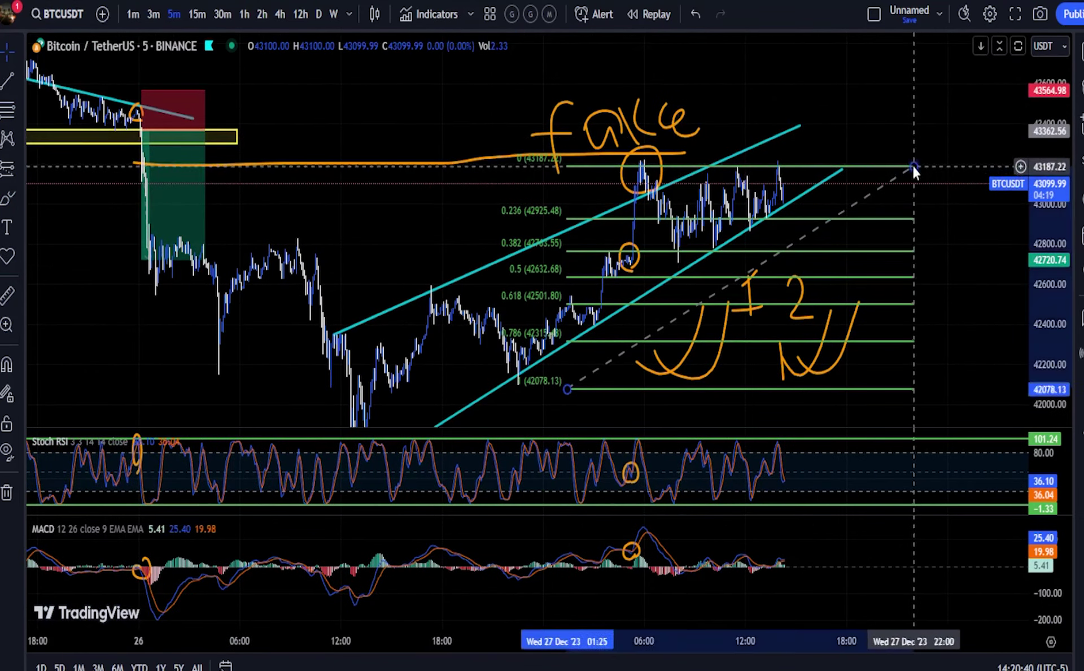
{"action": "left_click_drag", "start_coordinate": [913, 166], "coordinate": [914, 158]}
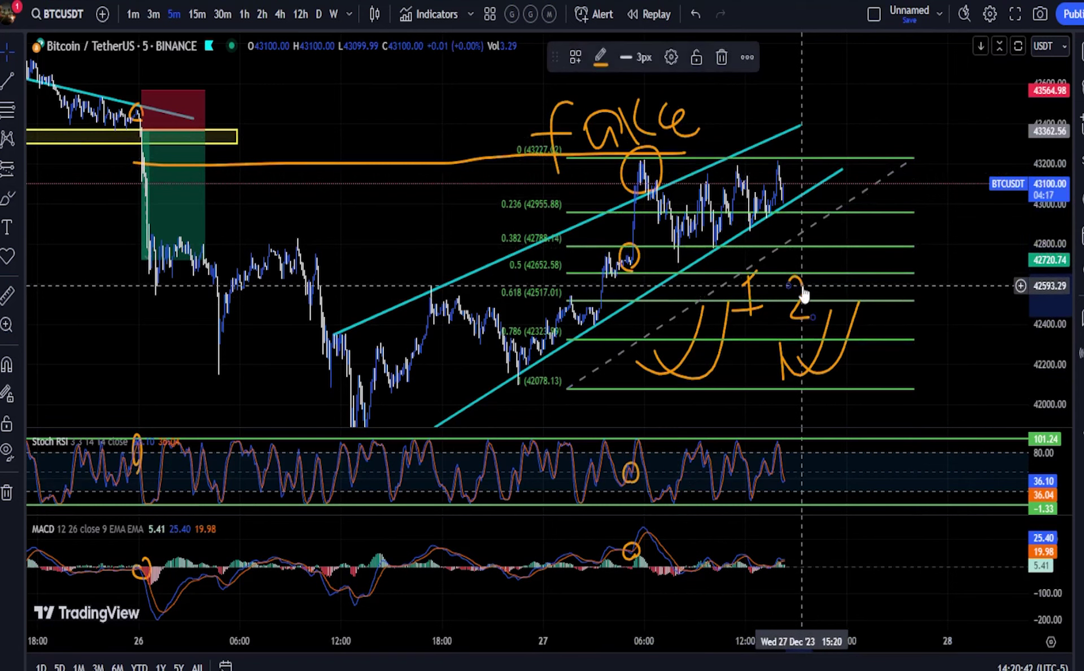
{"action": "key", "text": "Delete"}
{"action": "scroll", "coordinate": [590, 329], "scroll_direction": "up", "scroll_amount": 4}
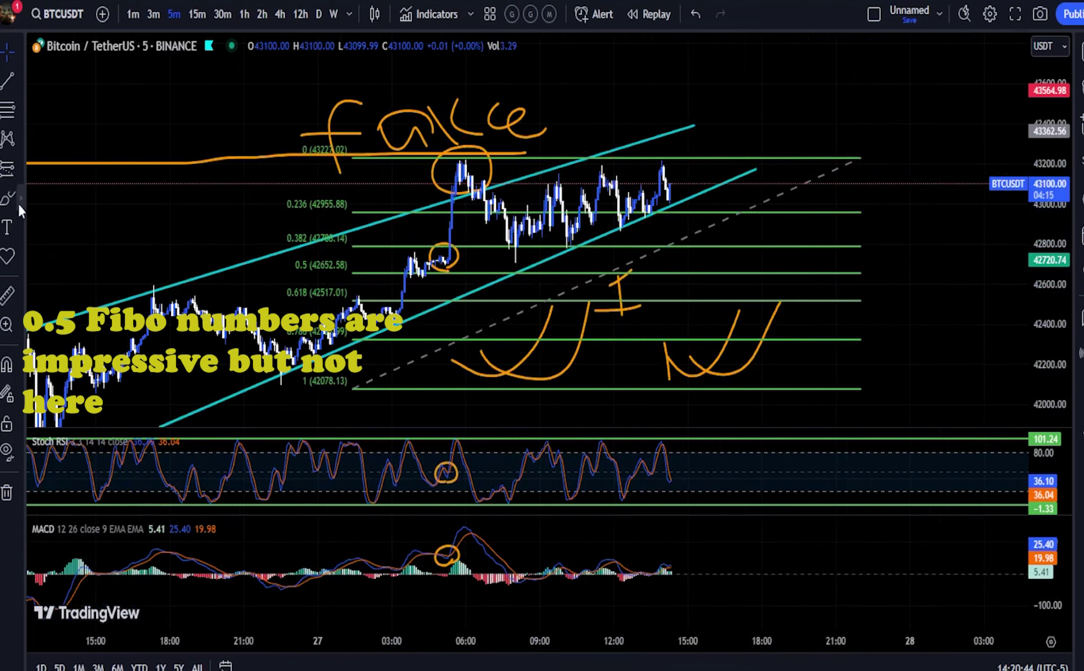
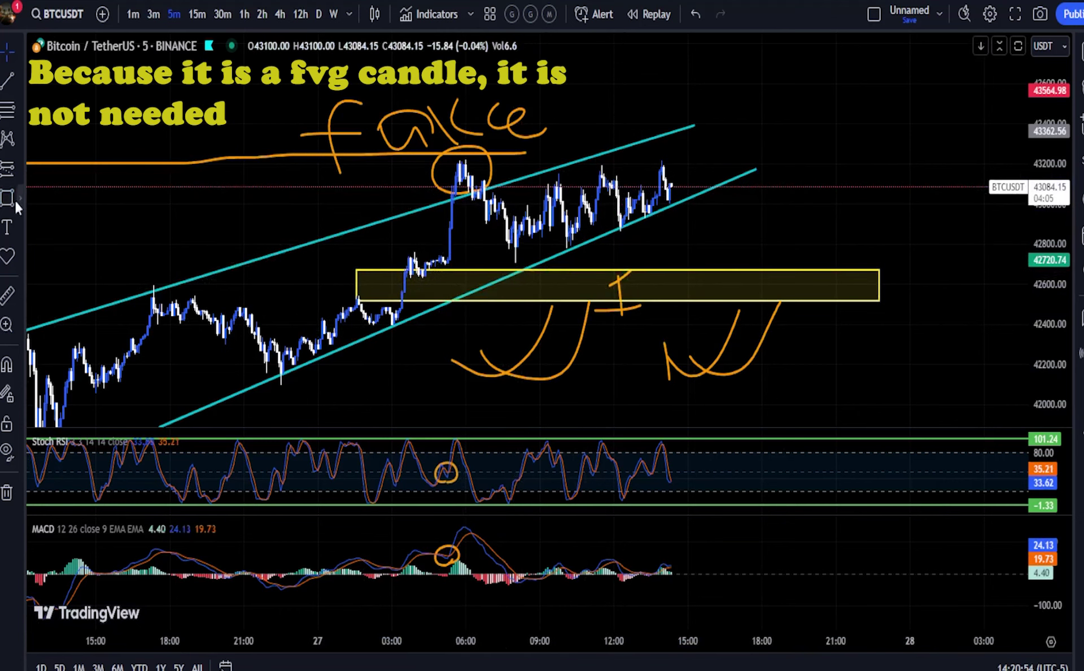
- Draw a yellow zone rectangle at the base of the 27 December surge, about 42,747 to 42,860, and start a measurement from the low inside it
{"action": "scroll", "coordinate": [370, 261], "scroll_direction": "up", "scroll_amount": 2}
{"action": "left_click", "coordinate": [323, 254]}
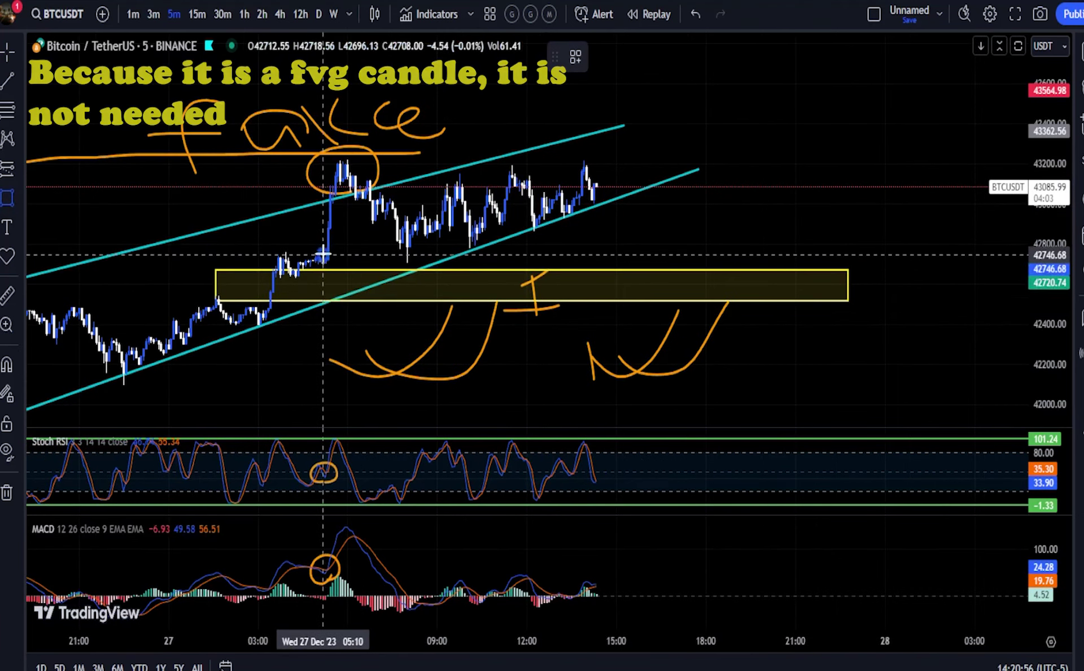
{"action": "left_click", "coordinate": [327, 232]}
{"action": "left_click_drag", "start_coordinate": [328, 243], "coordinate": [824, 243]}
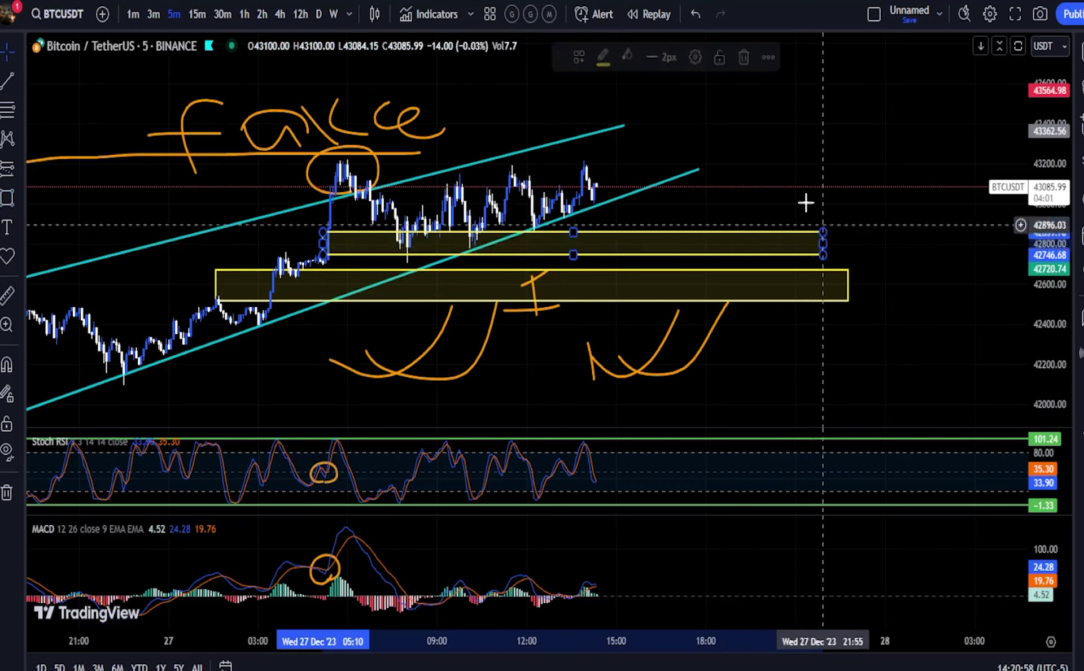
{"action": "scroll", "coordinate": [803, 203], "scroll_direction": "up", "scroll_amount": 1}
{"action": "left_click", "coordinate": [7, 295]}
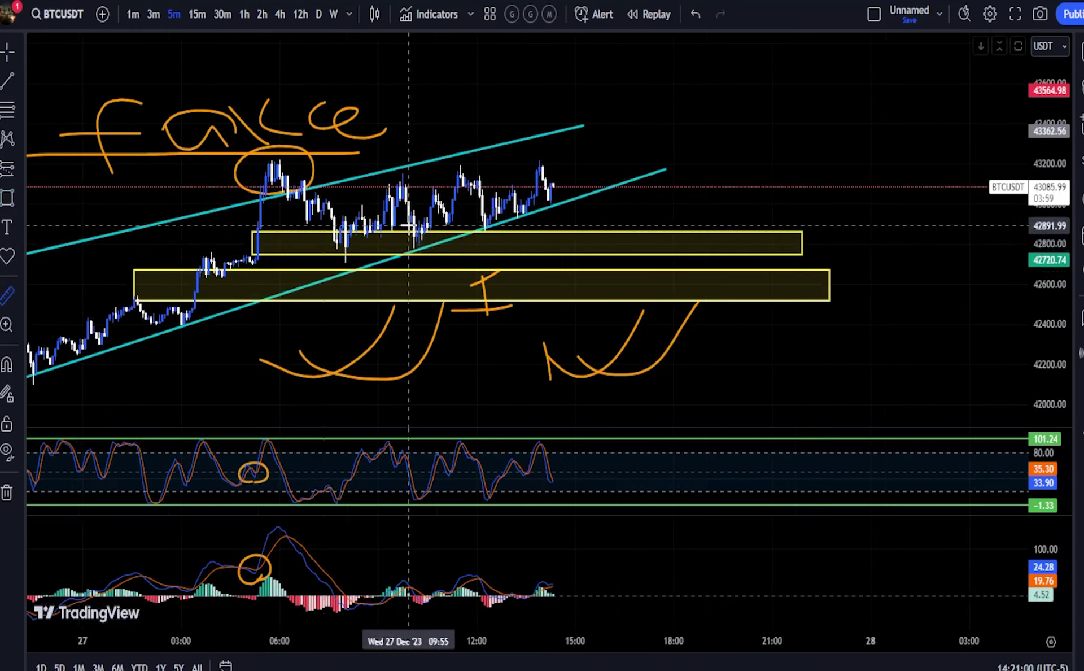
{"action": "left_click", "coordinate": [348, 251]}
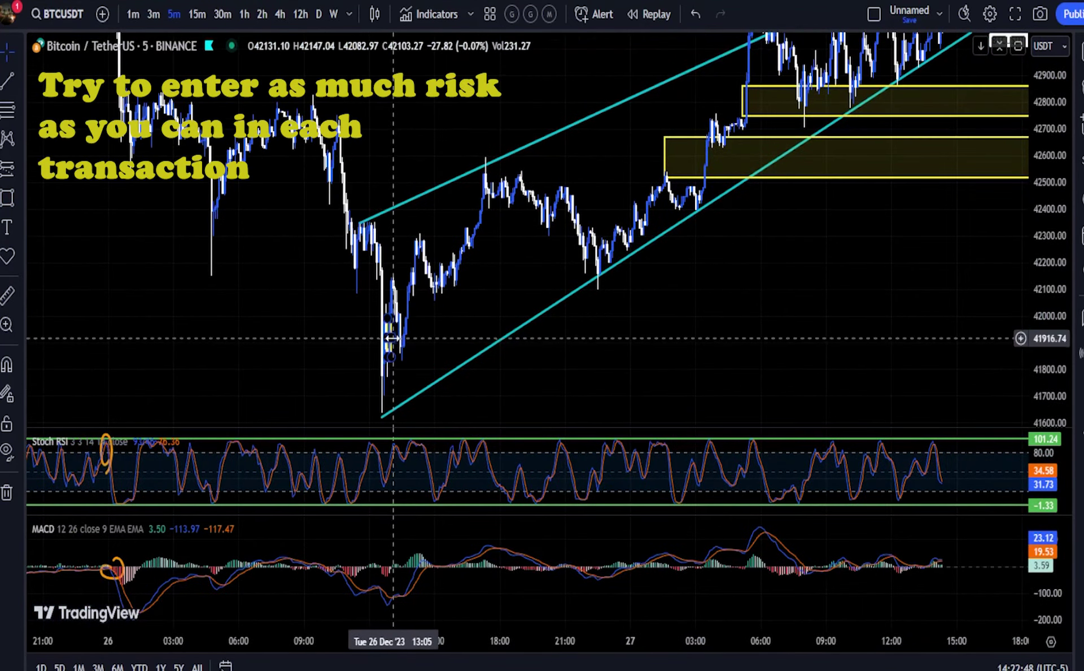
- Draw a yellow zone rectangle beside the 26 December low and shift it up to span about 41,917 to 42,062
{"action": "left_click_drag", "start_coordinate": [393, 338], "coordinate": [828, 336]}
{"action": "scroll", "coordinate": [829, 335], "scroll_direction": "up", "scroll_amount": 2}
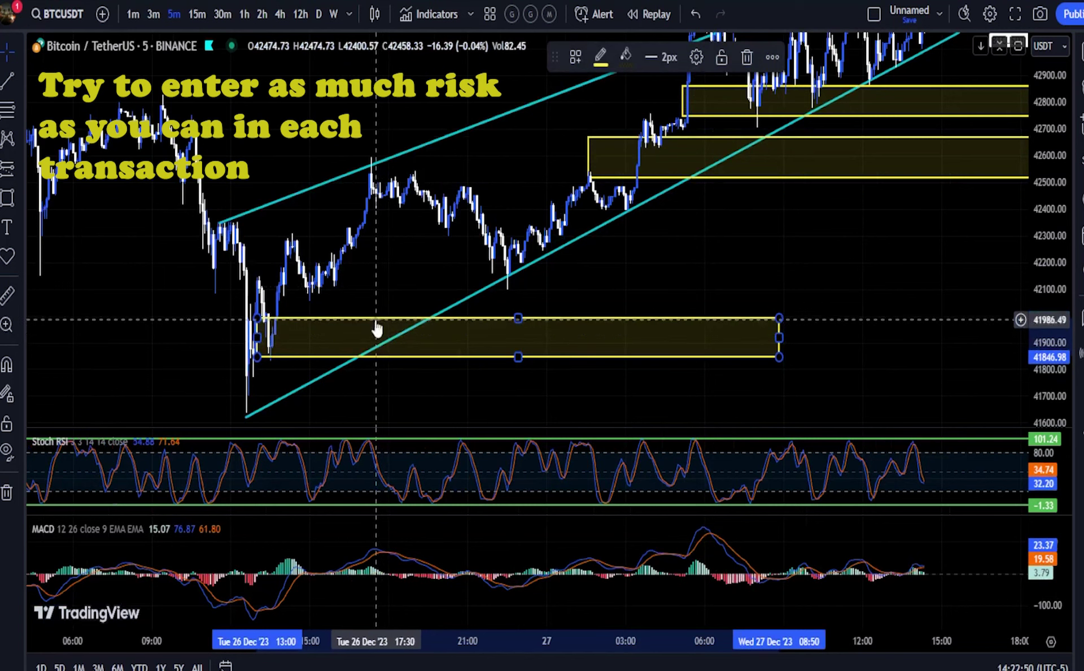
{"action": "left_click_drag", "start_coordinate": [377, 326], "coordinate": [391, 298]}
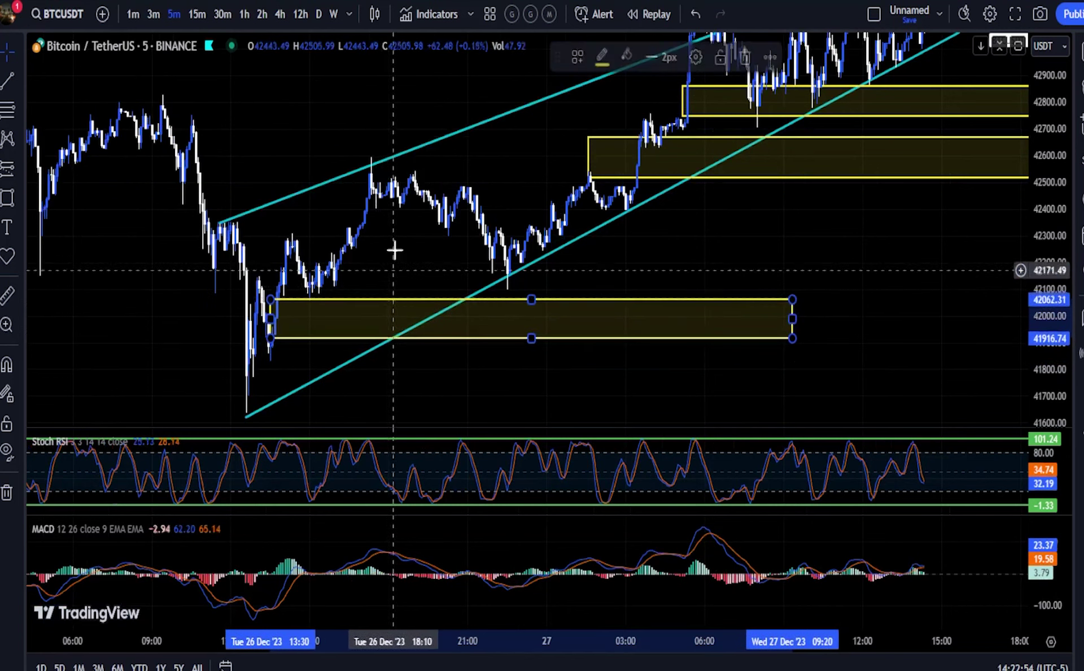
- Brush circles around the 26 December swing low on the lower trendline and the matching Stoch RSI and MACD crossings
{"action": "scroll", "coordinate": [394, 247], "scroll_direction": "up", "scroll_amount": 2}
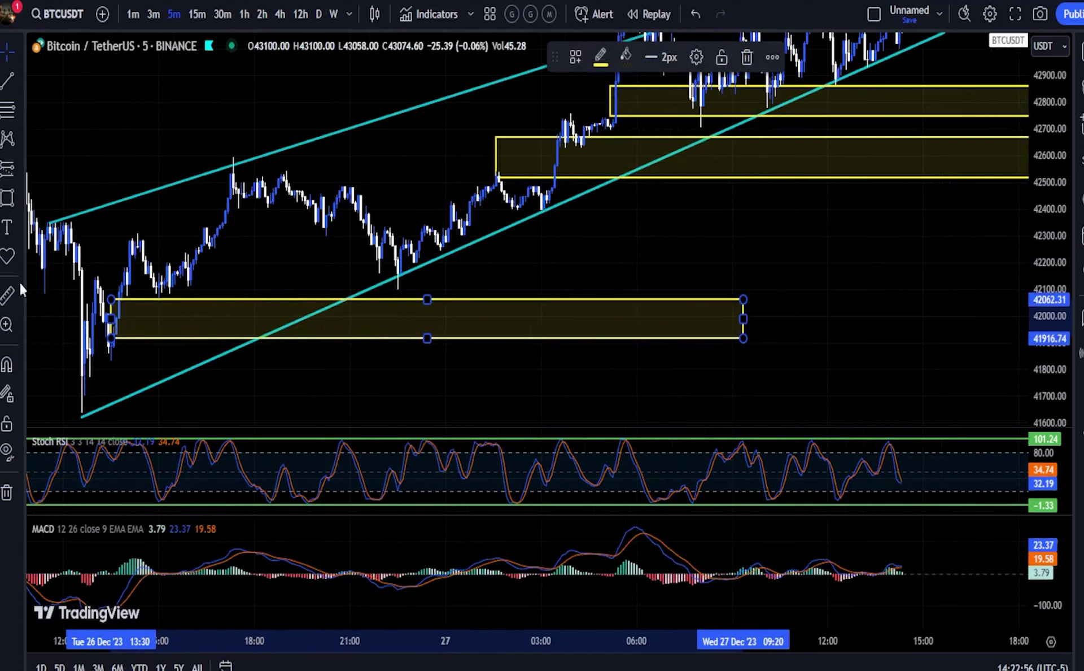
{"action": "left_click", "coordinate": [20, 200]}
{"action": "left_click", "coordinate": [67, 182]}
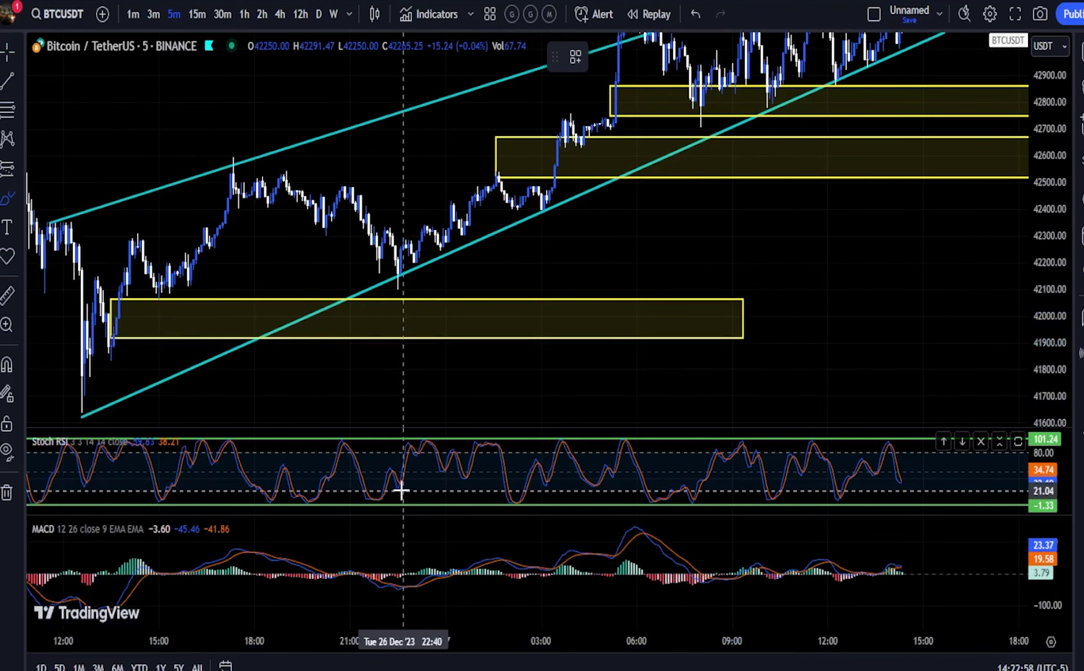
{"action": "left_click_drag", "start_coordinate": [412, 282], "coordinate": [385, 276]}
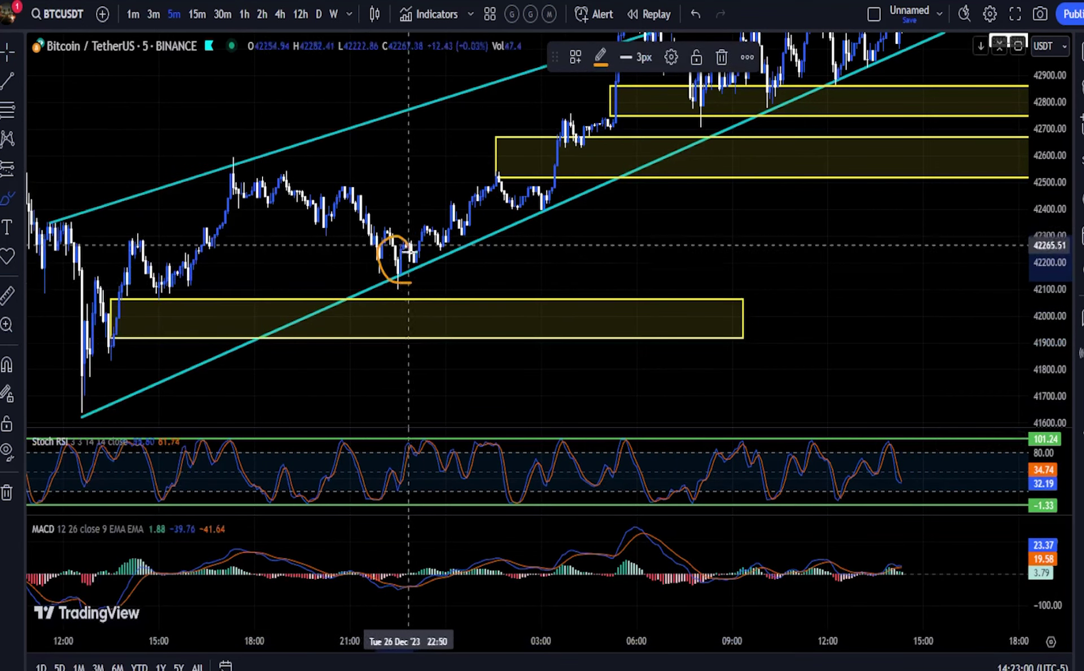
{"action": "left_click_drag", "start_coordinate": [403, 489], "coordinate": [390, 477]}
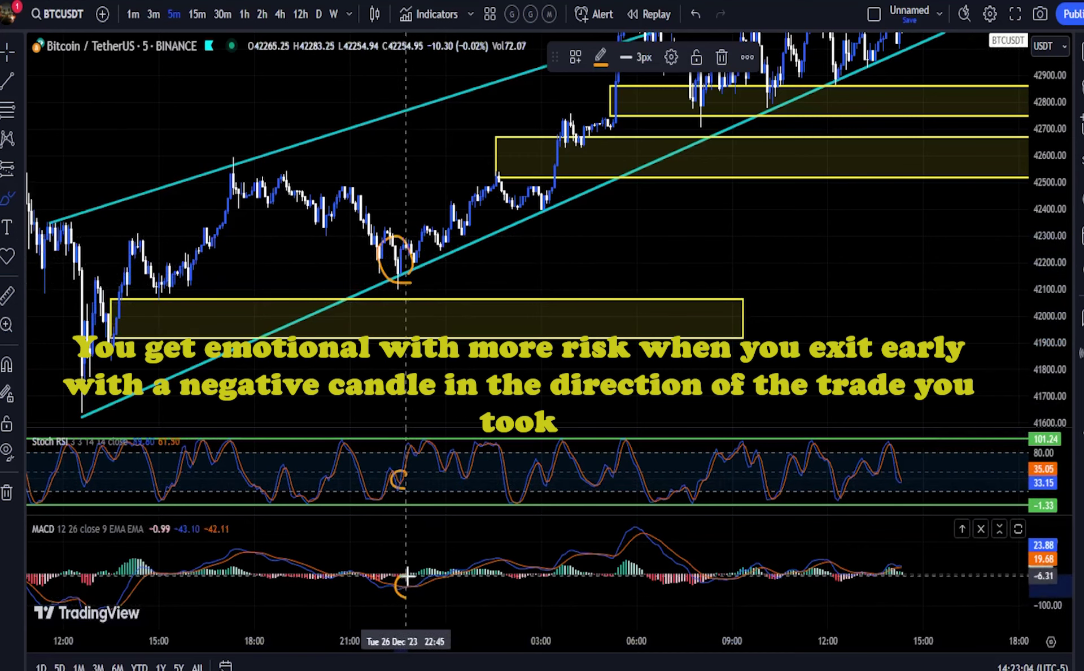
{"action": "left_click_drag", "start_coordinate": [408, 587], "coordinate": [410, 590]}
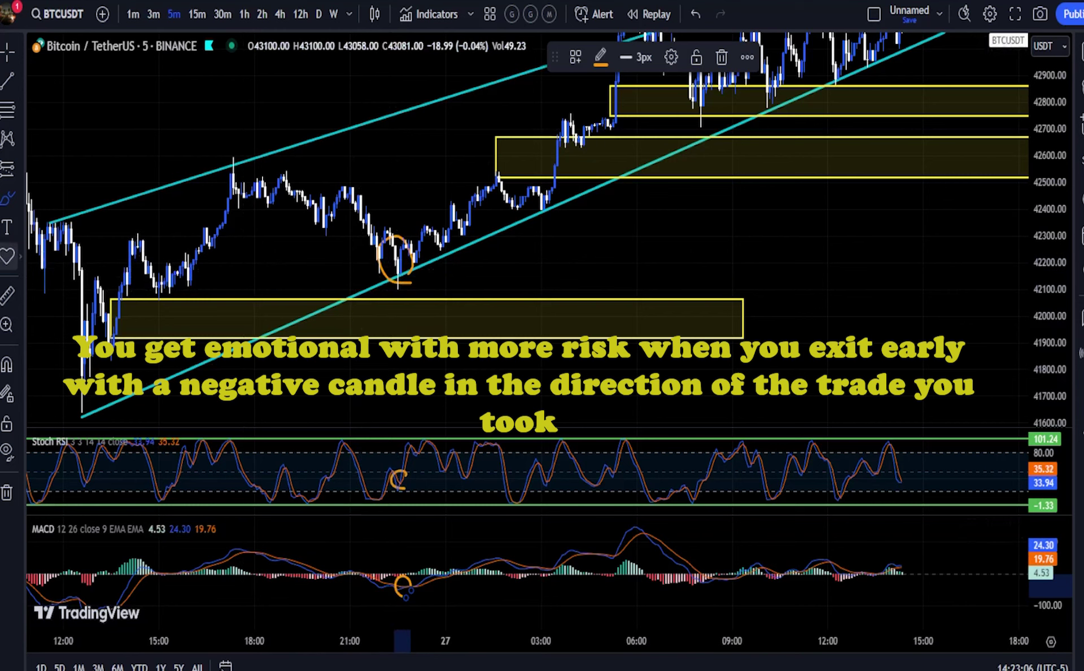
- Place a Long Position at the circled swing low with entry at about 42,259 and stop at about 42,065
{"action": "left_click", "coordinate": [17, 171]}
{"action": "left_click", "coordinate": [68, 188]}
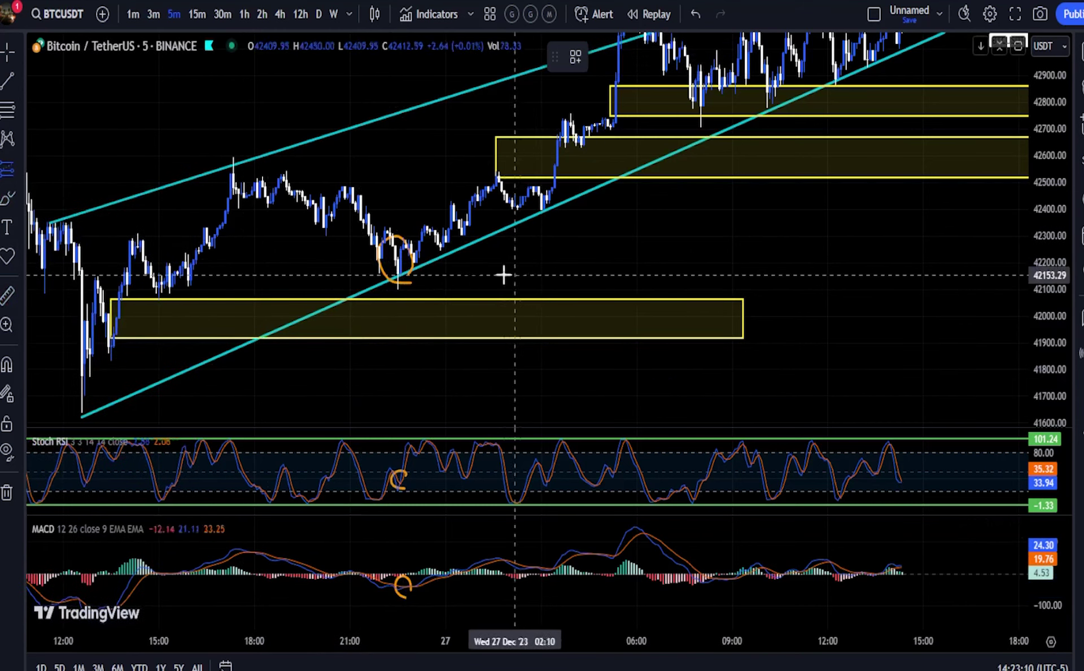
{"action": "left_click", "coordinate": [400, 246]}
{"action": "left_click_drag", "start_coordinate": [400, 330], "coordinate": [401, 305]}
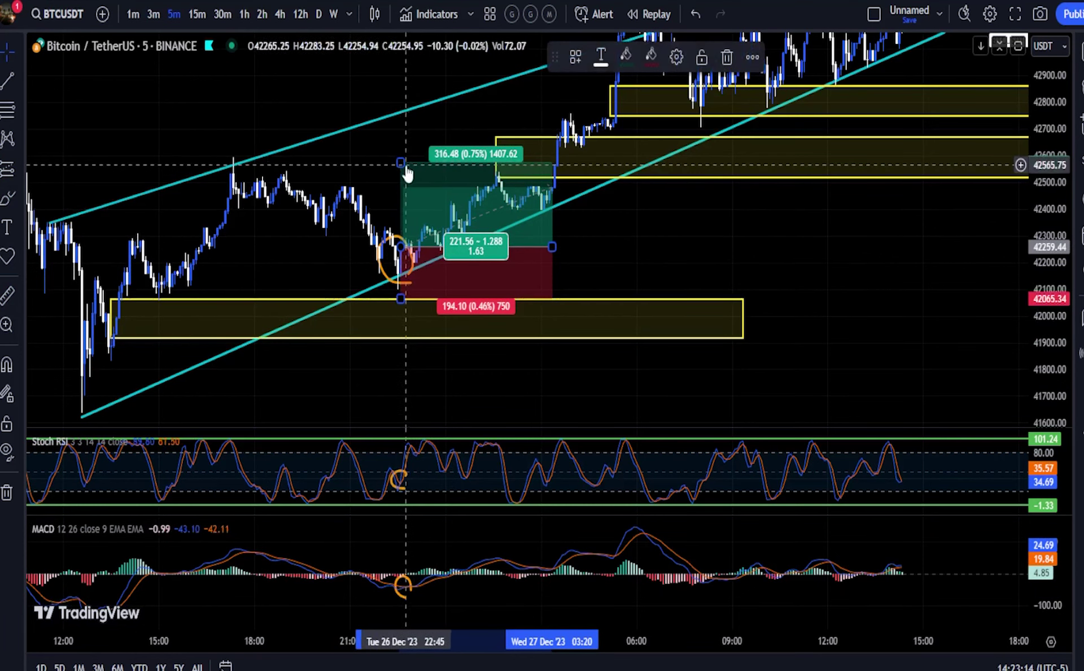
- Raise the Long Position's target to about 42,778 and extend its end to about 05:30 on 27 December
{"action": "left_click_drag", "start_coordinate": [401, 163], "coordinate": [399, 138]}
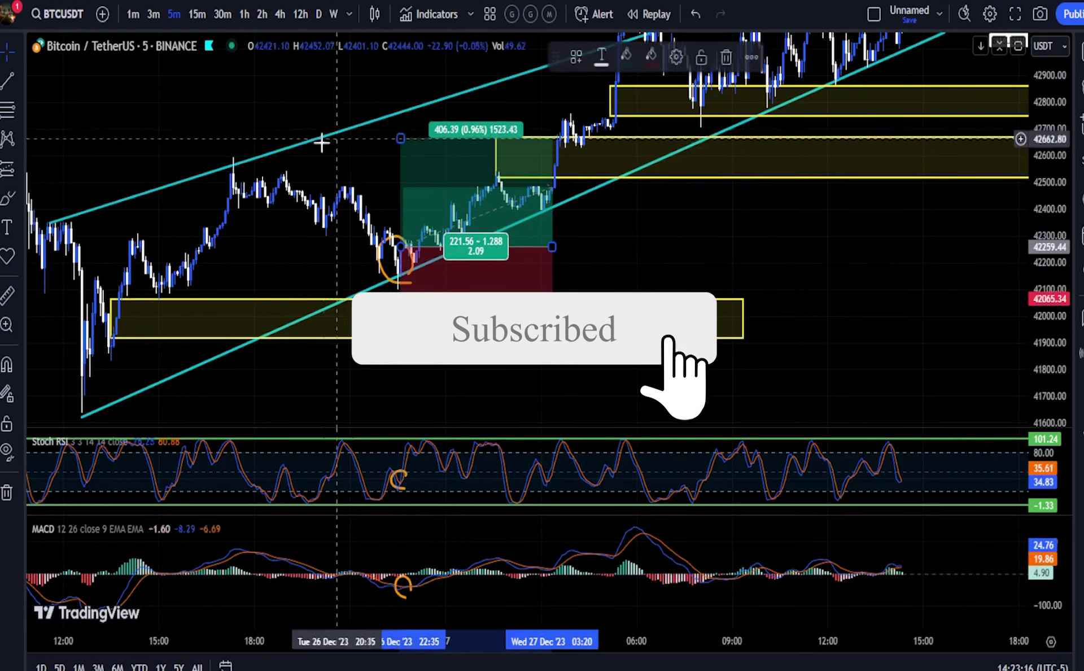
{"action": "scroll", "coordinate": [228, 153], "scroll_direction": "down", "scroll_amount": 2}
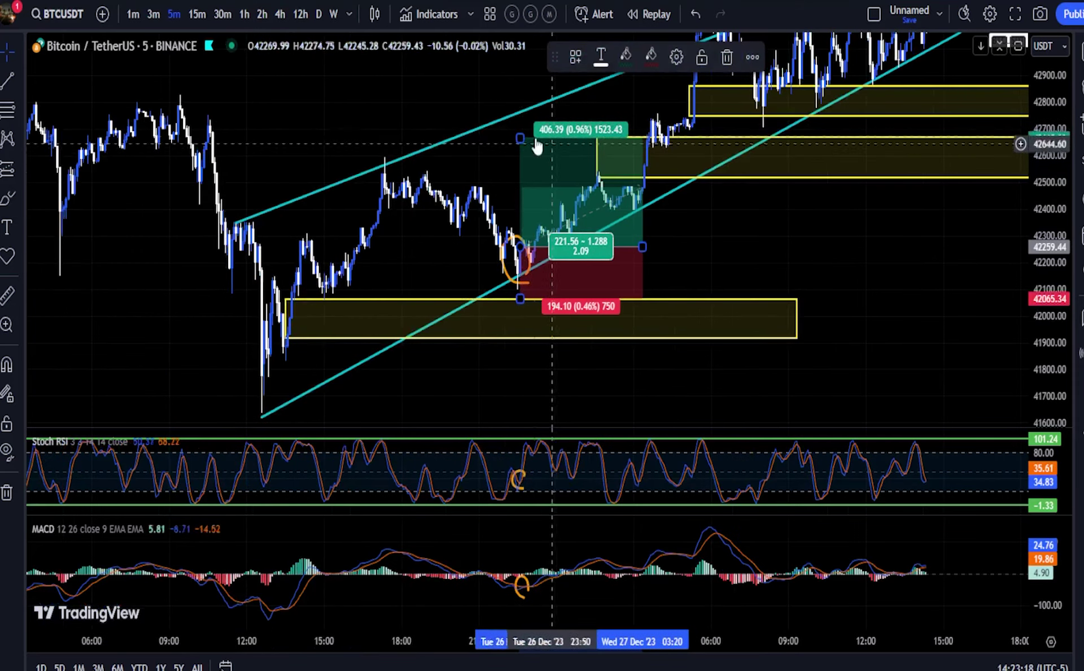
{"action": "left_click_drag", "start_coordinate": [520, 137], "coordinate": [520, 107]}
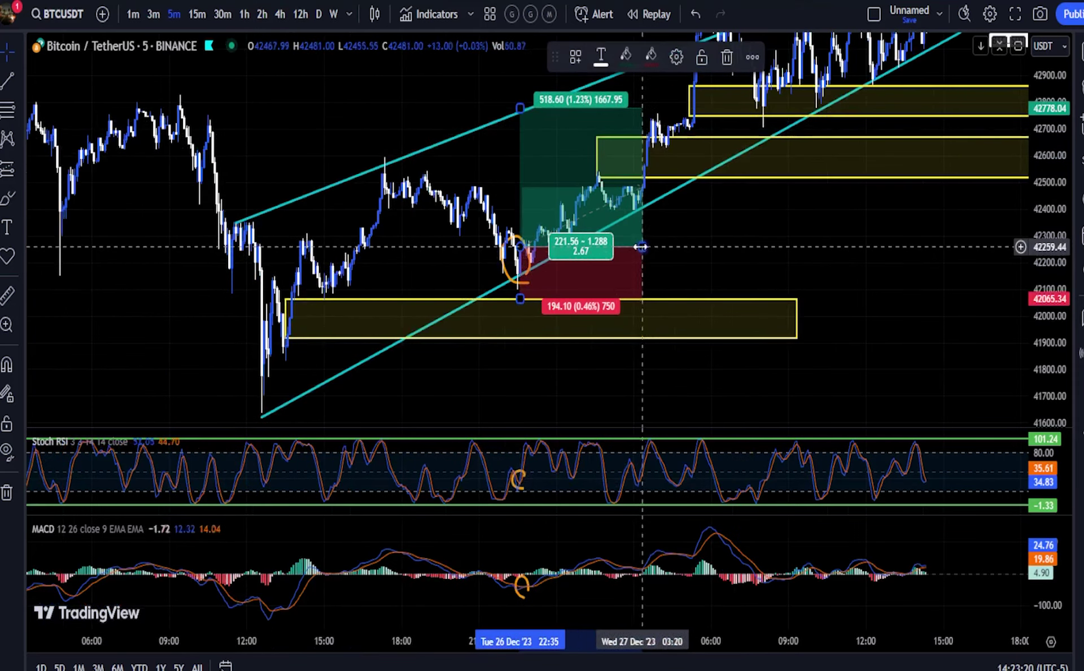
{"action": "left_click_drag", "start_coordinate": [641, 247], "coordinate": [698, 246]}
- Brush an arc over the consolidation before the 27 December surge and circle the matching Stoch RSI and MACD crossings
{"action": "left_click_drag", "start_coordinate": [788, 242], "coordinate": [667, 304]}
{"action": "scroll", "coordinate": [666, 305], "scroll_direction": "down", "scroll_amount": 1}
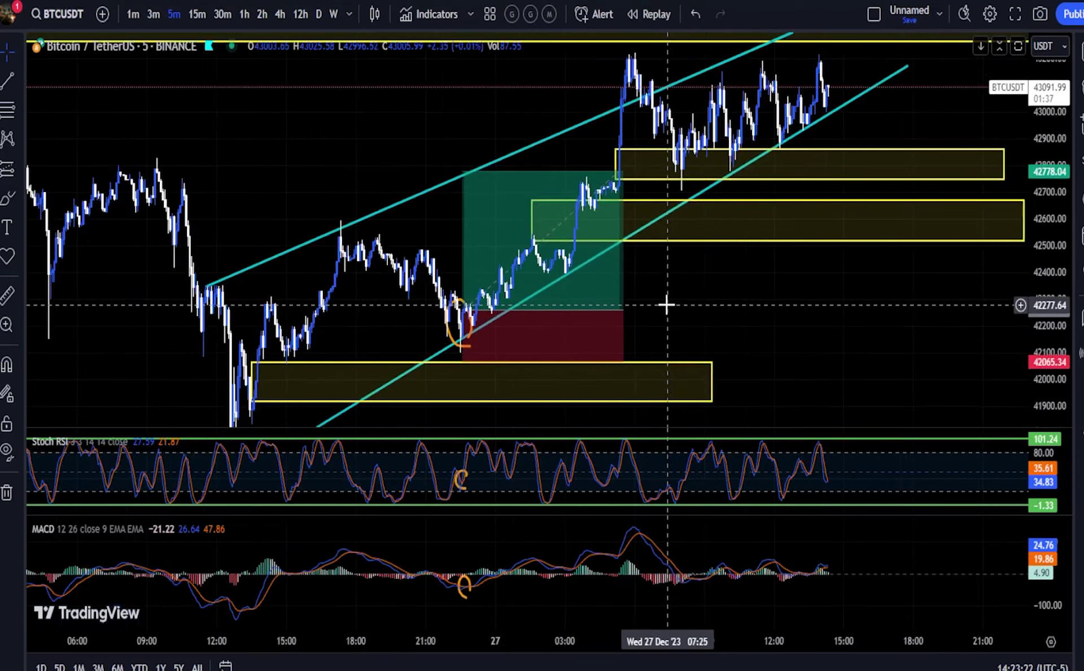
{"action": "scroll", "coordinate": [666, 304], "scroll_direction": "up", "scroll_amount": 1}
{"action": "left_click", "coordinate": [8, 198]}
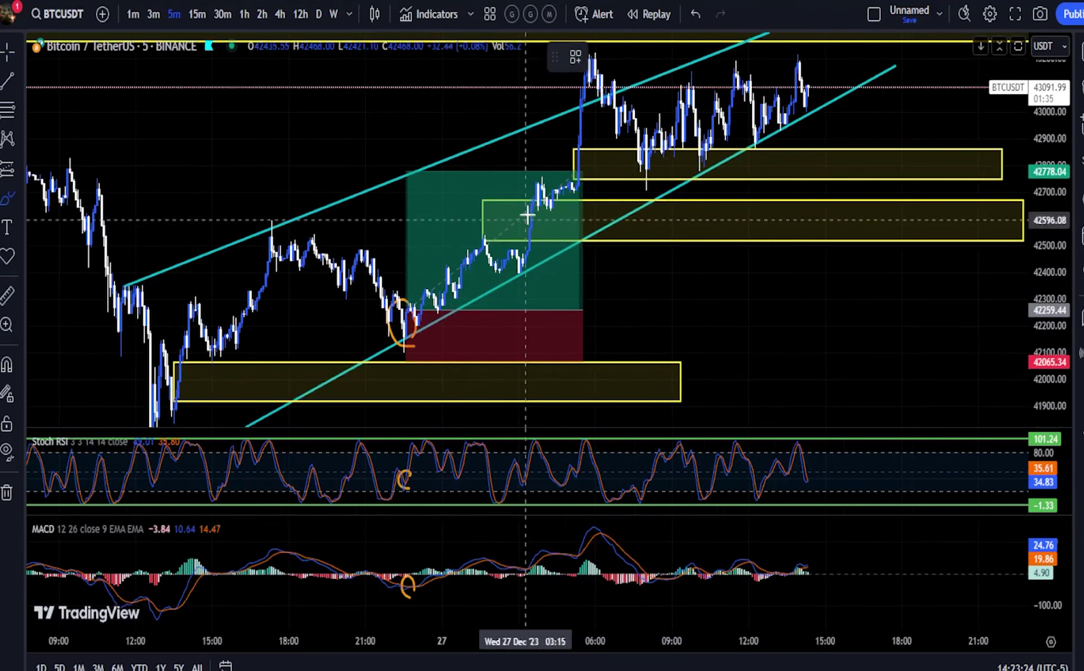
{"action": "left_click_drag", "start_coordinate": [531, 187], "coordinate": [555, 190]}
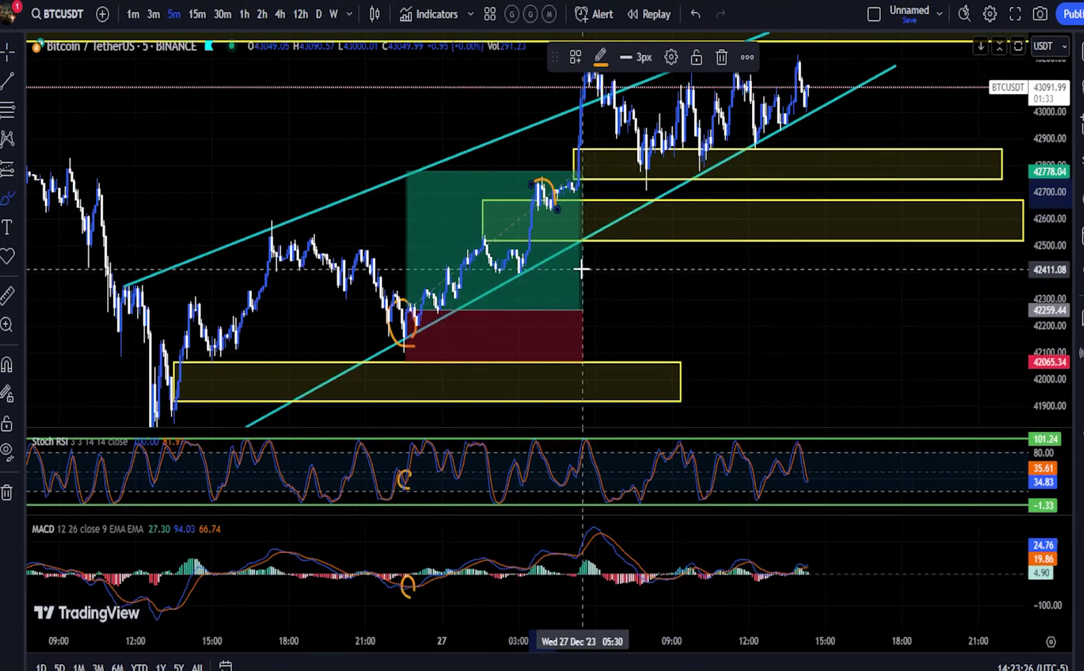
{"action": "scroll", "coordinate": [573, 272], "scroll_direction": "up", "scroll_amount": 2}
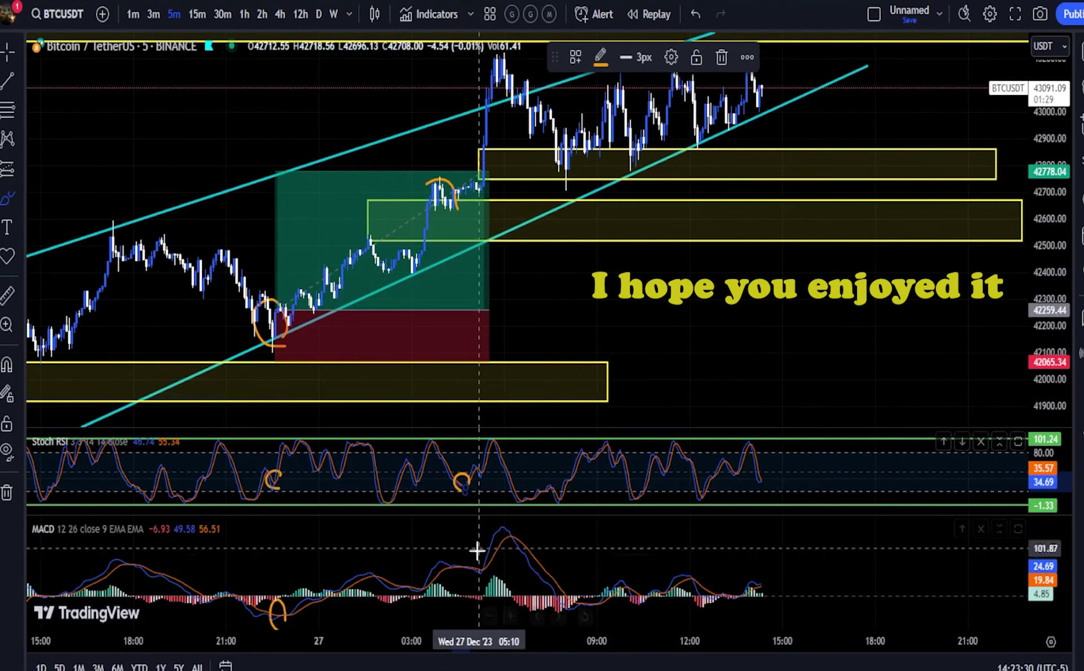
{"action": "left_click_drag", "start_coordinate": [473, 569], "coordinate": [476, 567]}
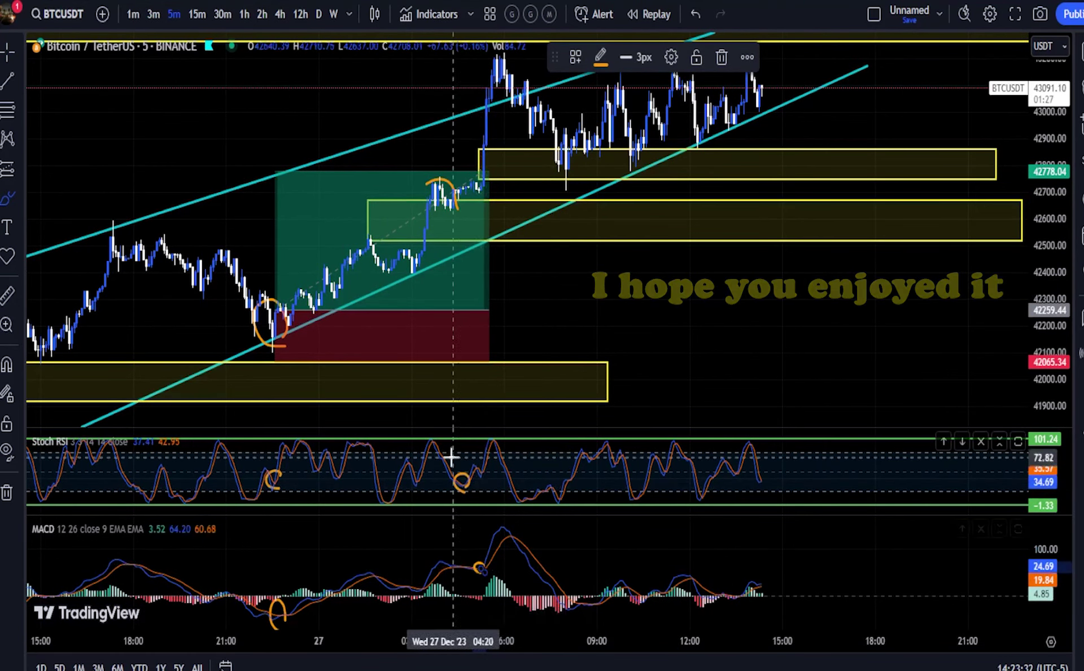
- Place a second Long Position at 04:40 on 27 December, entry about 42,699 and stop about 42,514, and shorten the first position to end there
{"action": "left_click", "coordinate": [16, 161]}
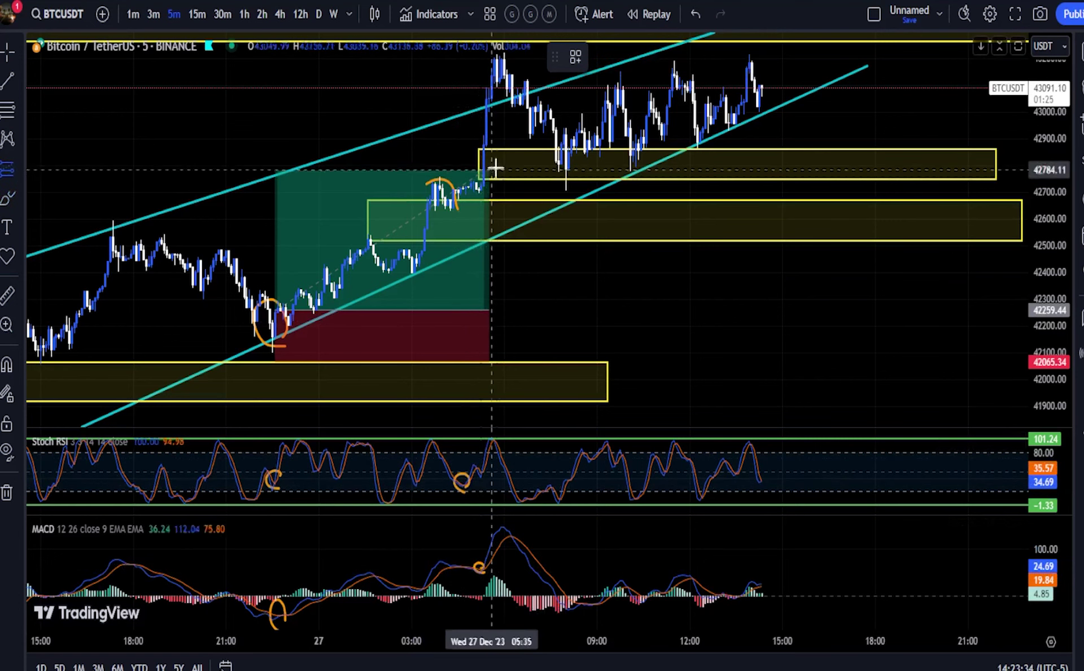
{"action": "left_click", "coordinate": [464, 193]}
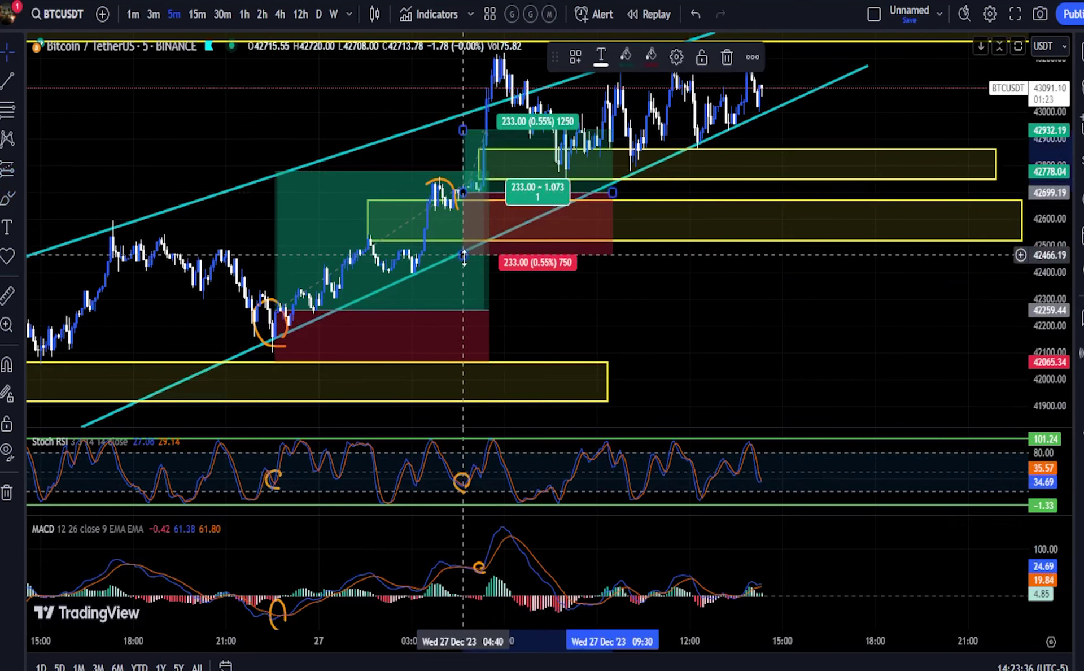
{"action": "left_click_drag", "start_coordinate": [466, 242], "coordinate": [466, 241]}
{"action": "left_click_drag", "start_coordinate": [489, 309], "coordinate": [463, 298]}
{"action": "left_click_drag", "start_coordinate": [539, 285], "coordinate": [552, 325]}
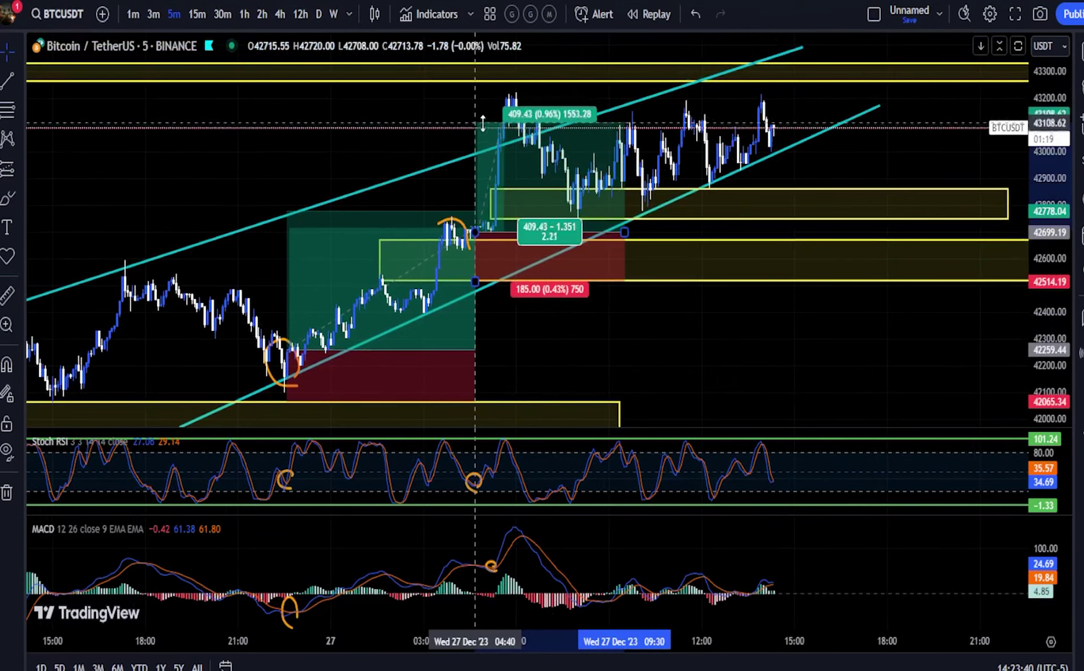